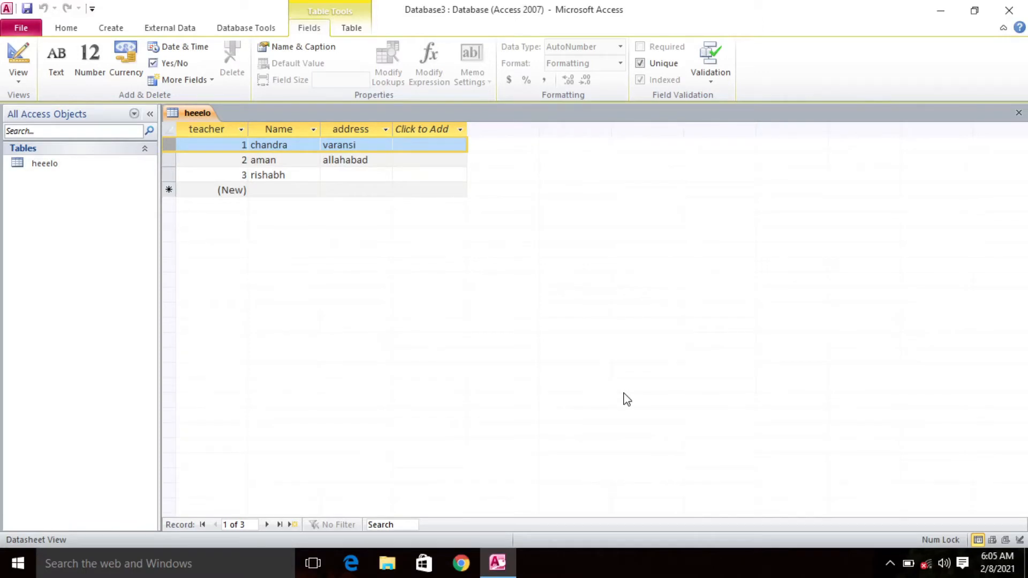
Step: Examine the teacher, Name and address columns and the first record of the heeelo table
click(197, 129)
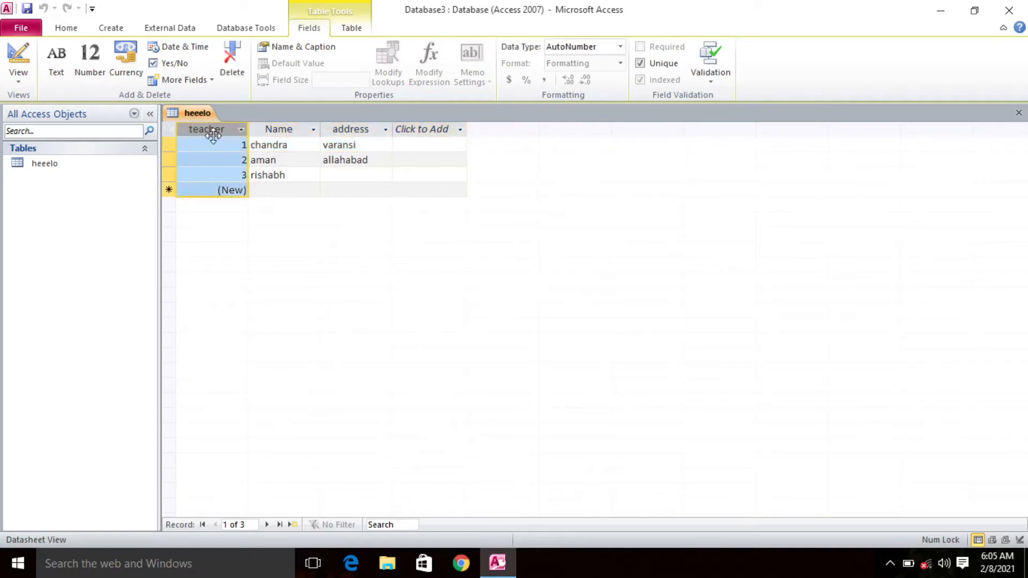
click(161, 143)
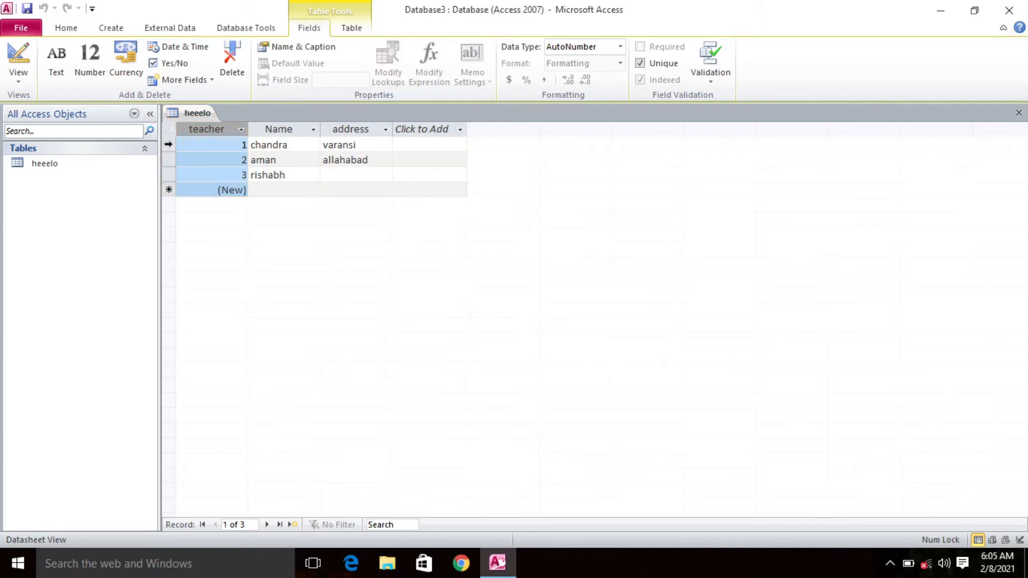
click(169, 144)
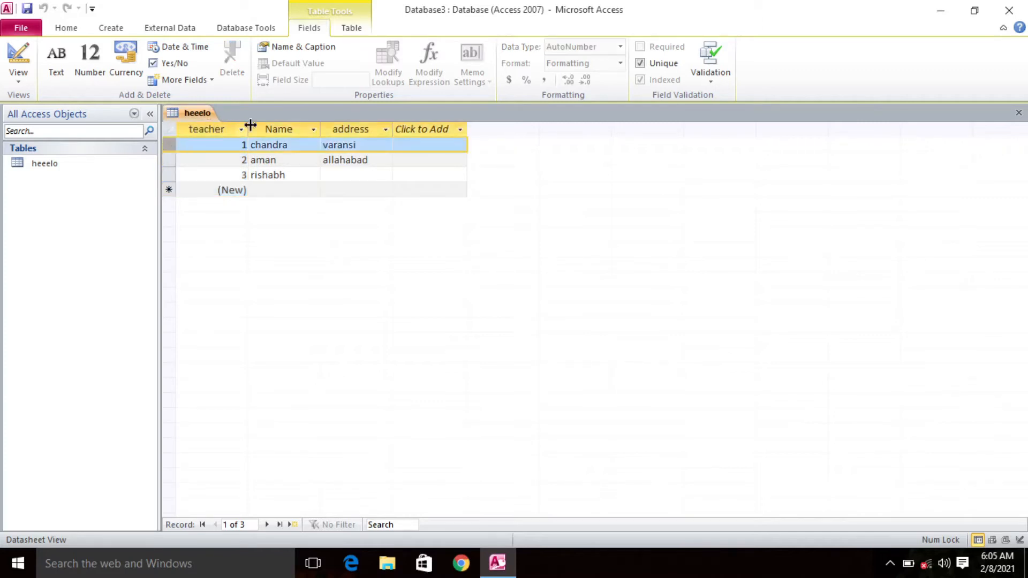
click(269, 128)
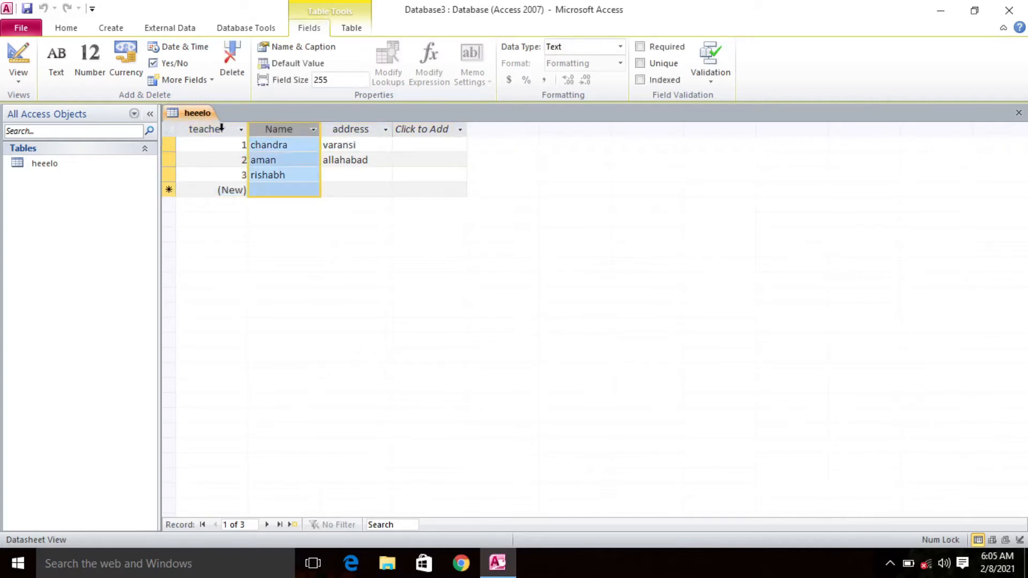
click(232, 128)
click(273, 128)
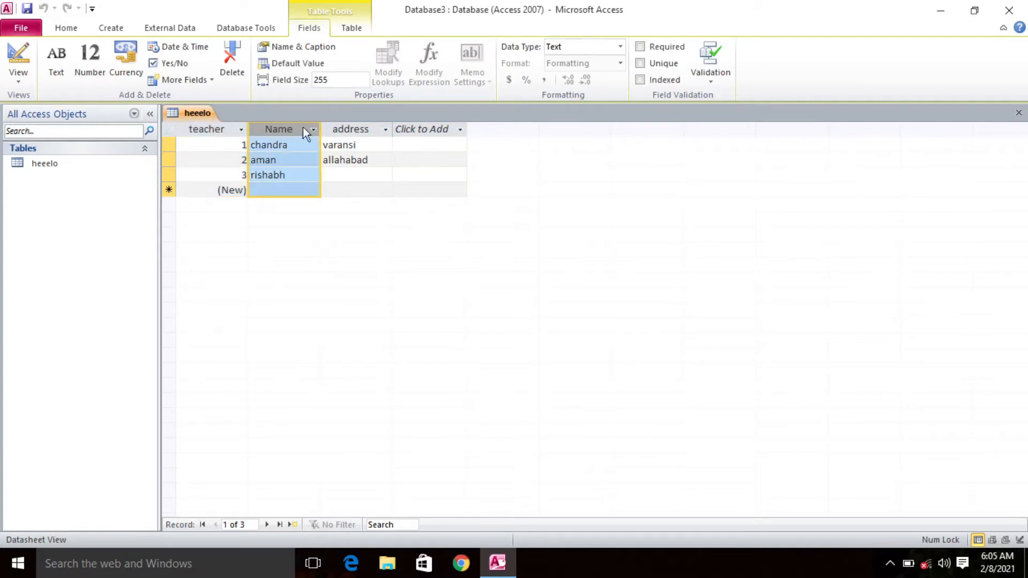
click(342, 129)
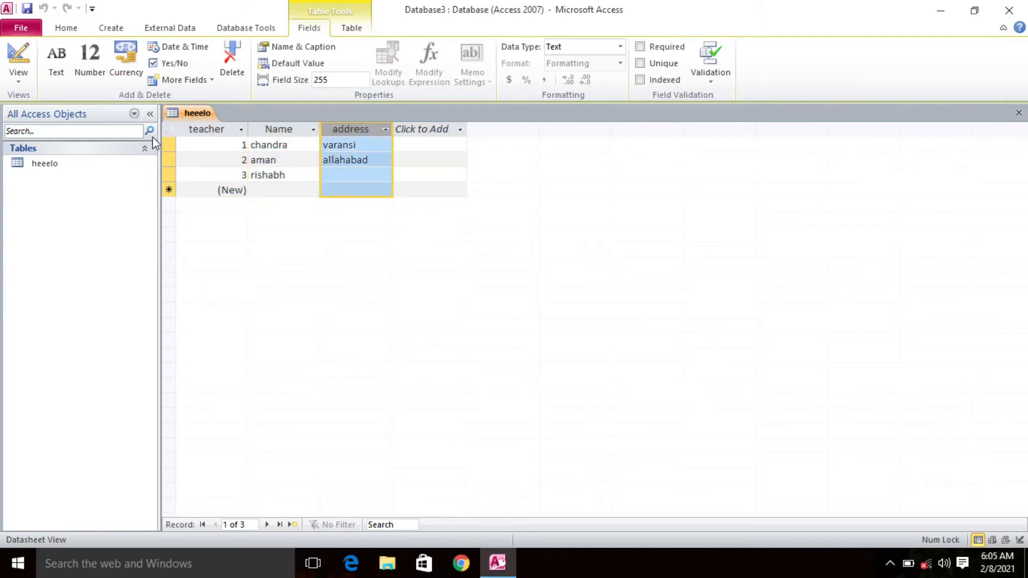
click(169, 144)
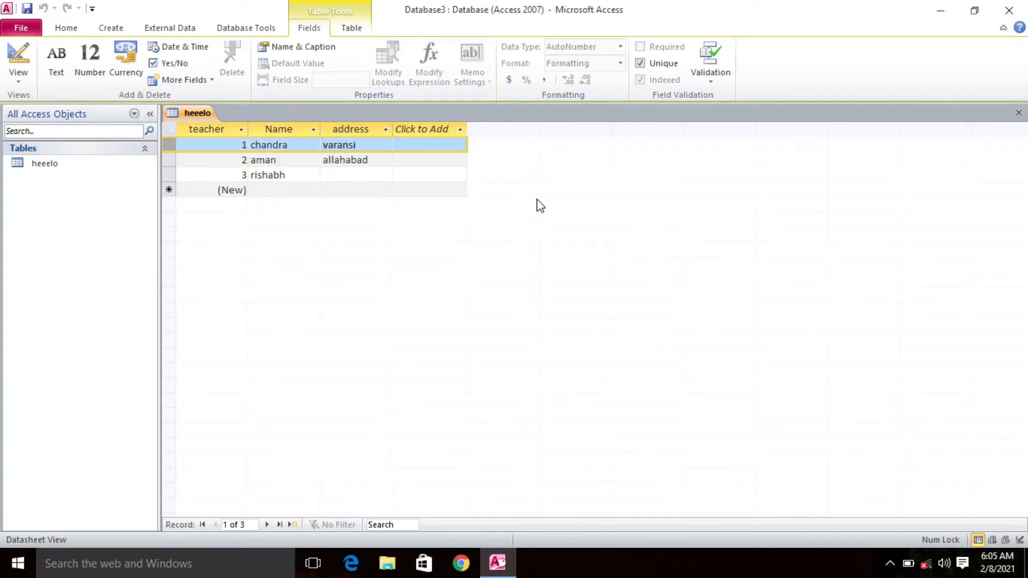
click(215, 130)
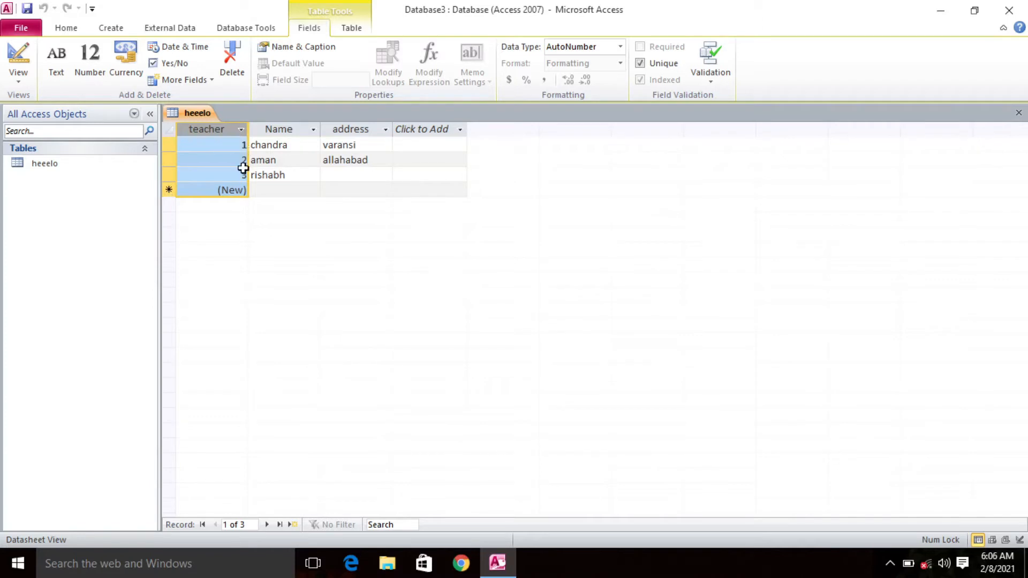
Step: Add a new record to the heeelo table with the person's first name in the Name field, leaving the address blank
click(270, 193)
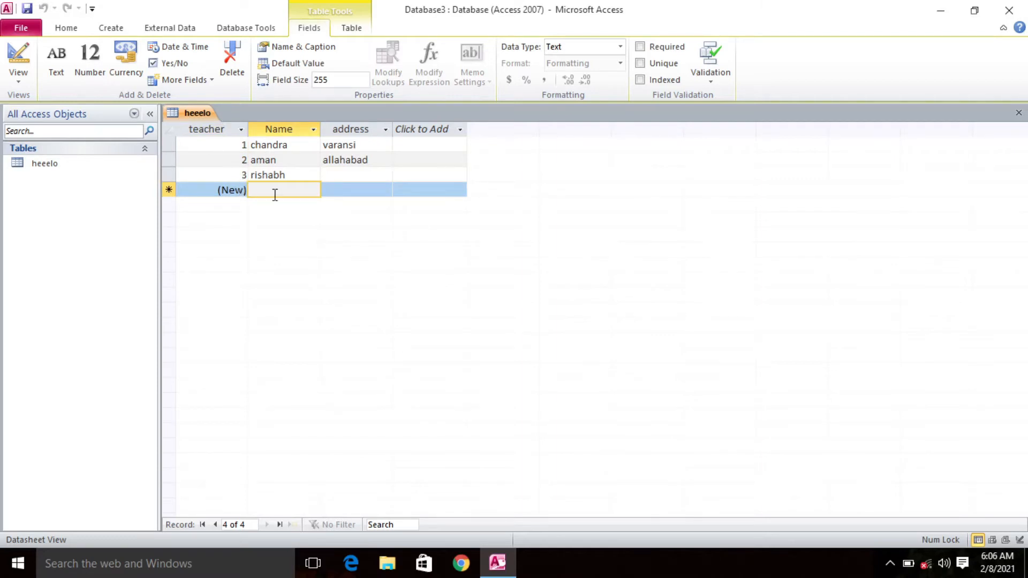
text(rak)
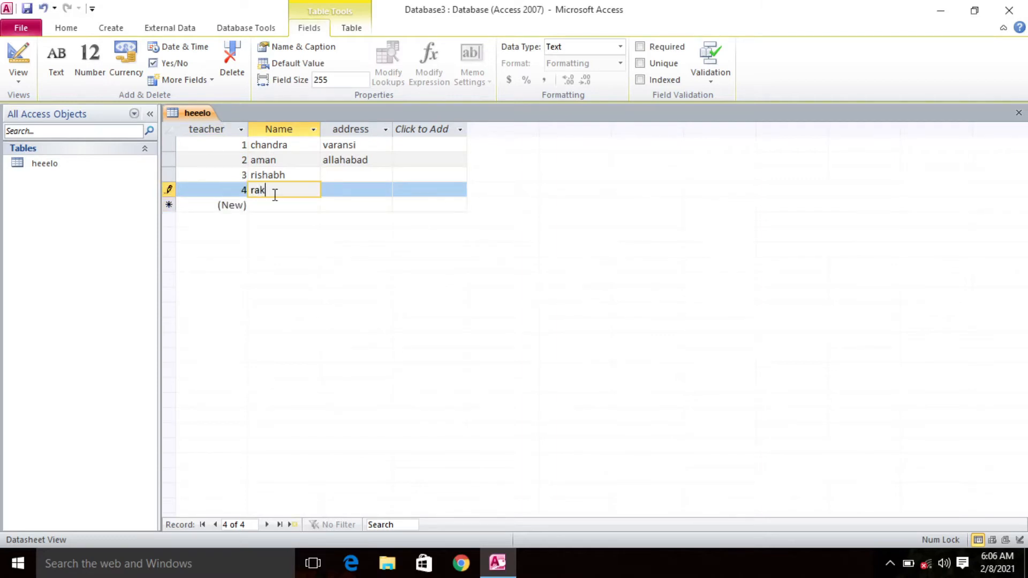
text(esh)
click(371, 193)
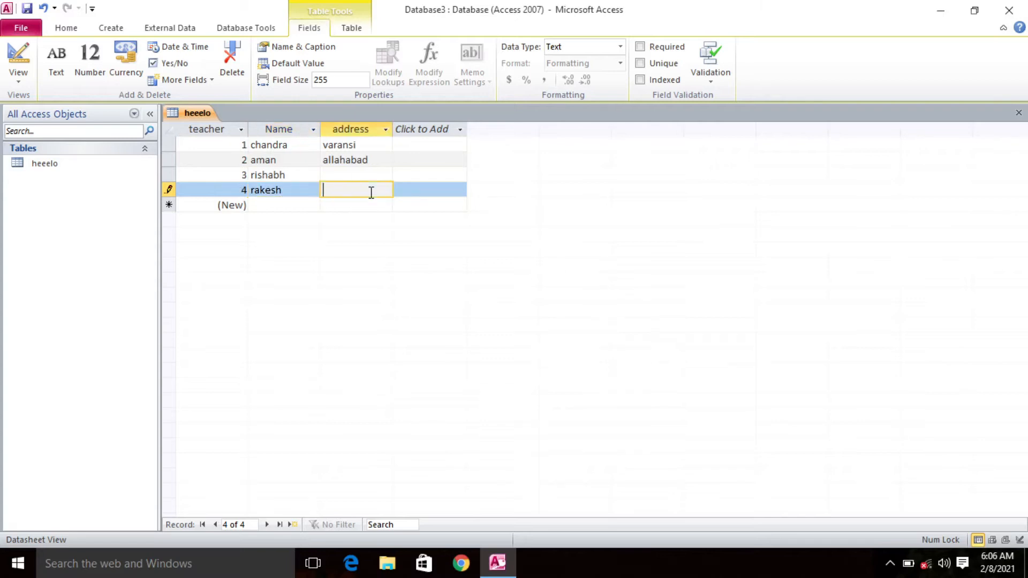
click(408, 188)
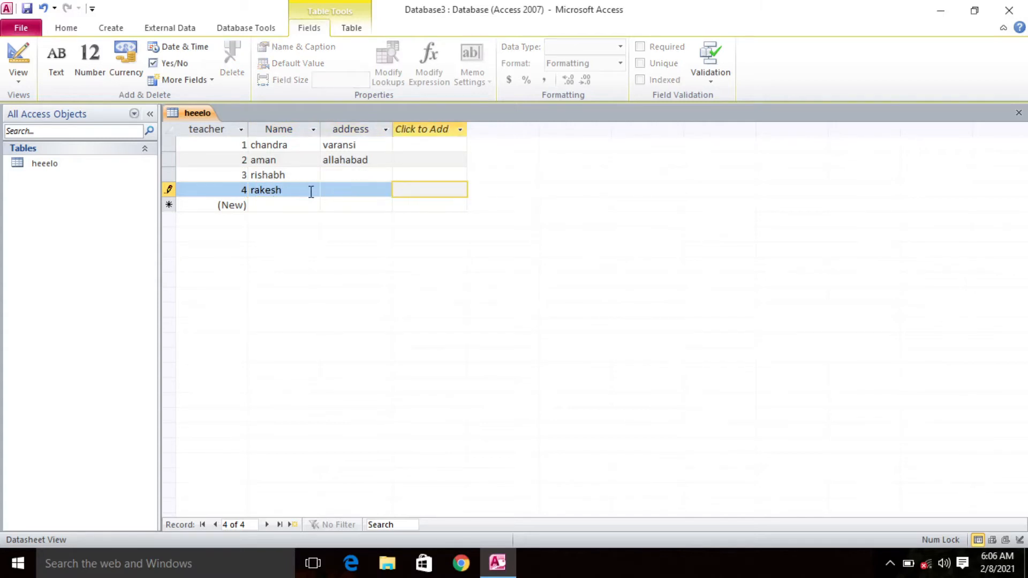
click(169, 190)
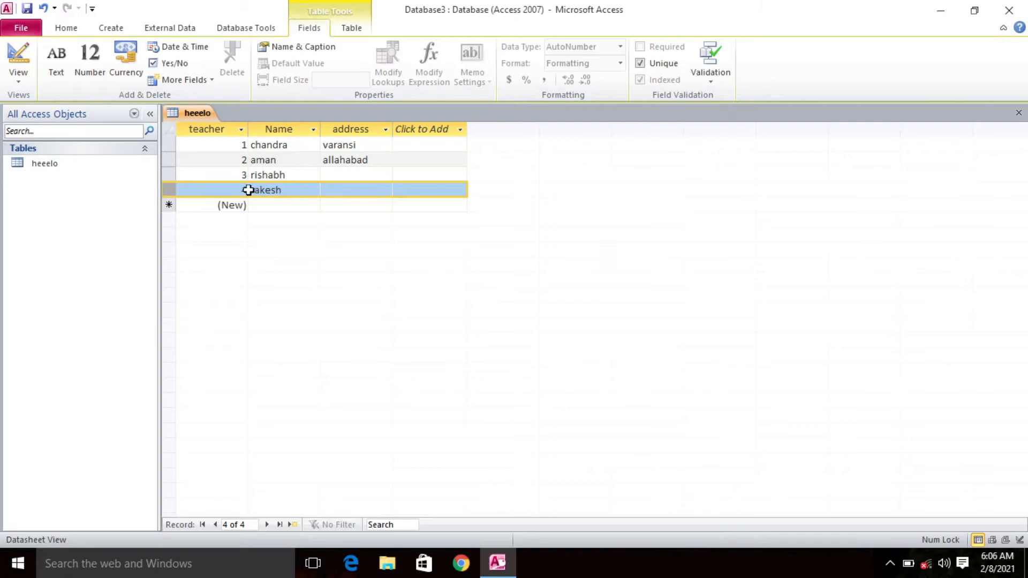
click(247, 191)
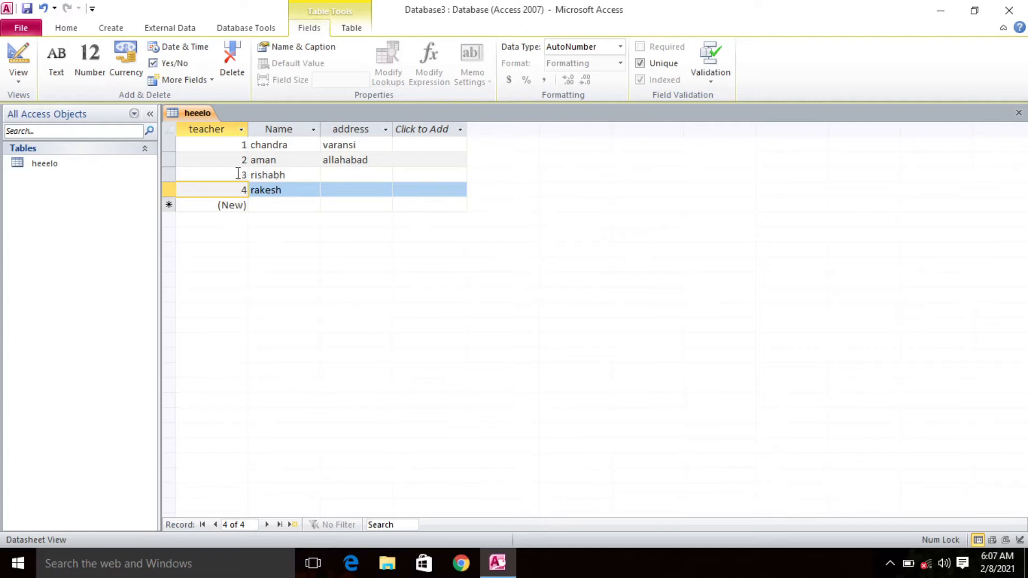
key(Up)
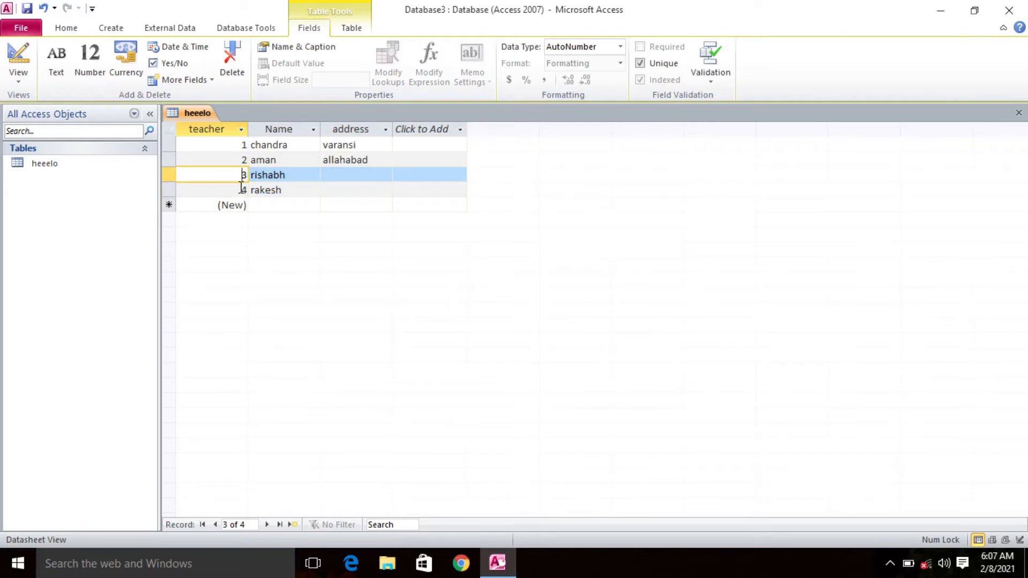
key(Down)
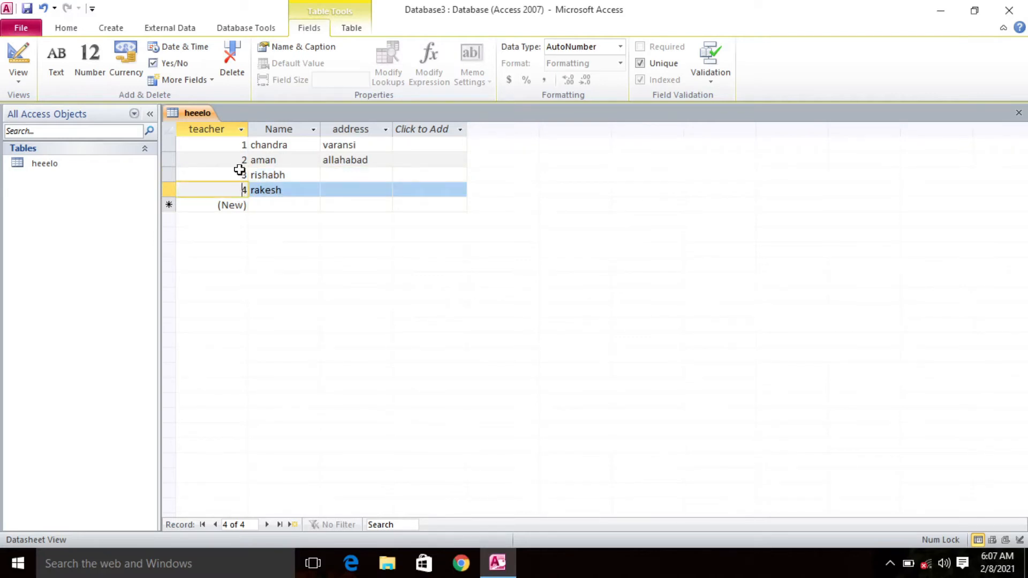
click(240, 170)
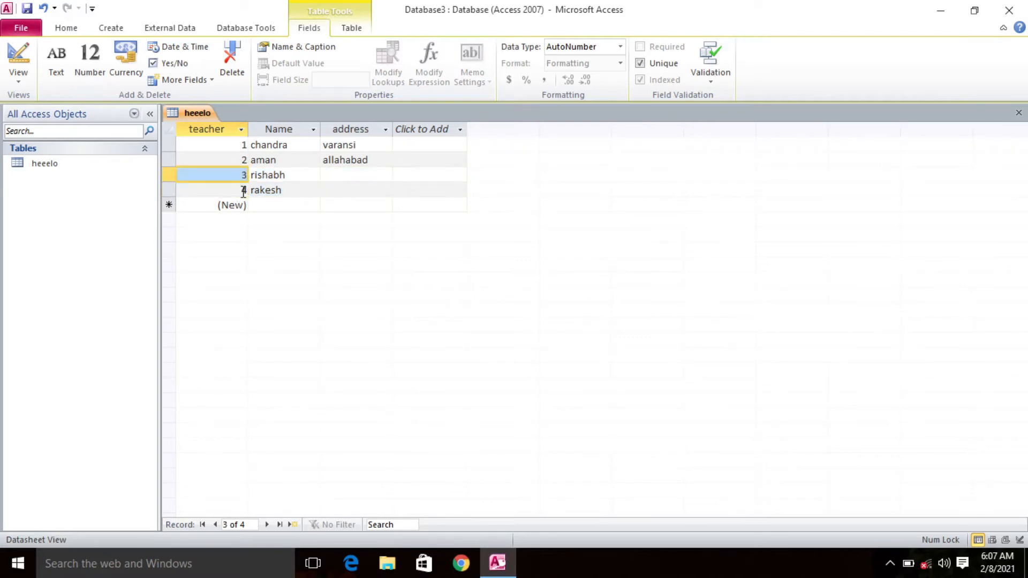
click(244, 193)
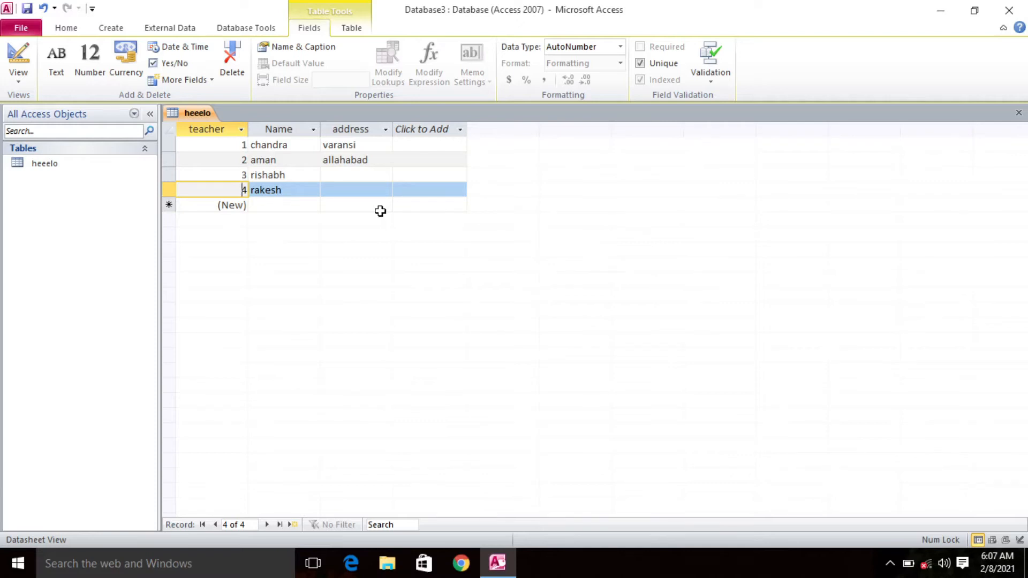
Step: Create a new table and add a Text field called Name, accepting the reserved word as its name
click(113, 32)
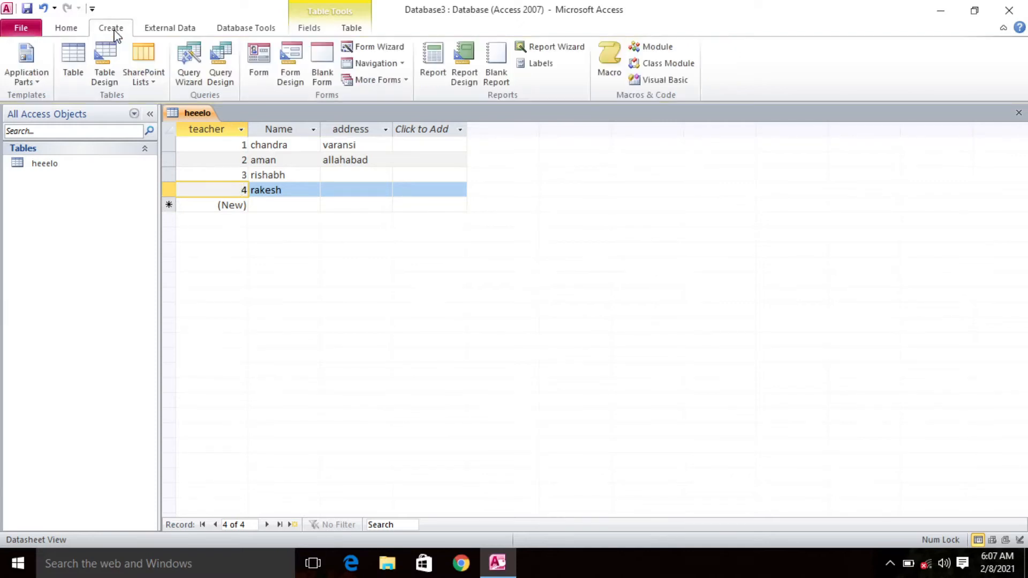
click(76, 78)
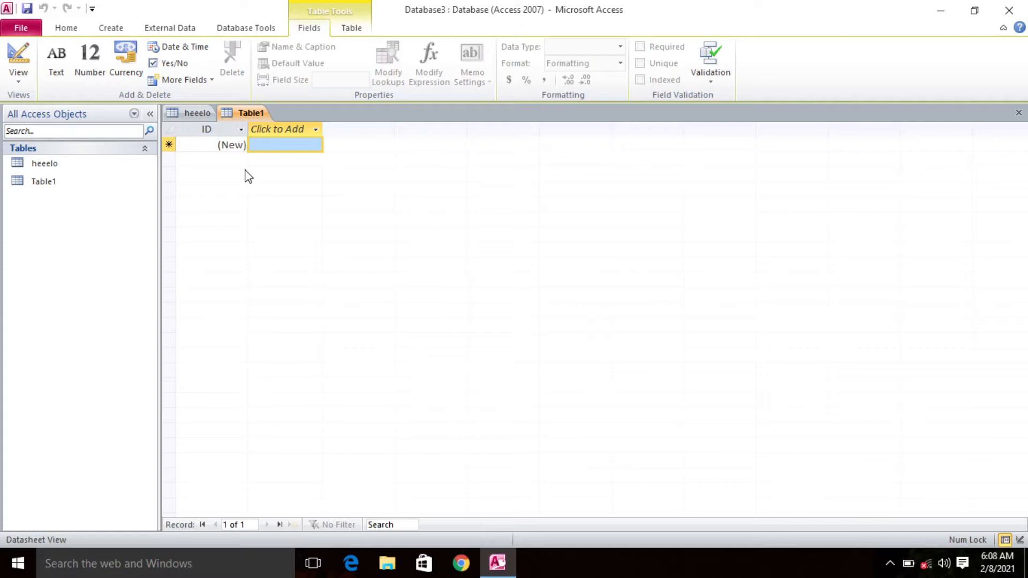
click(314, 131)
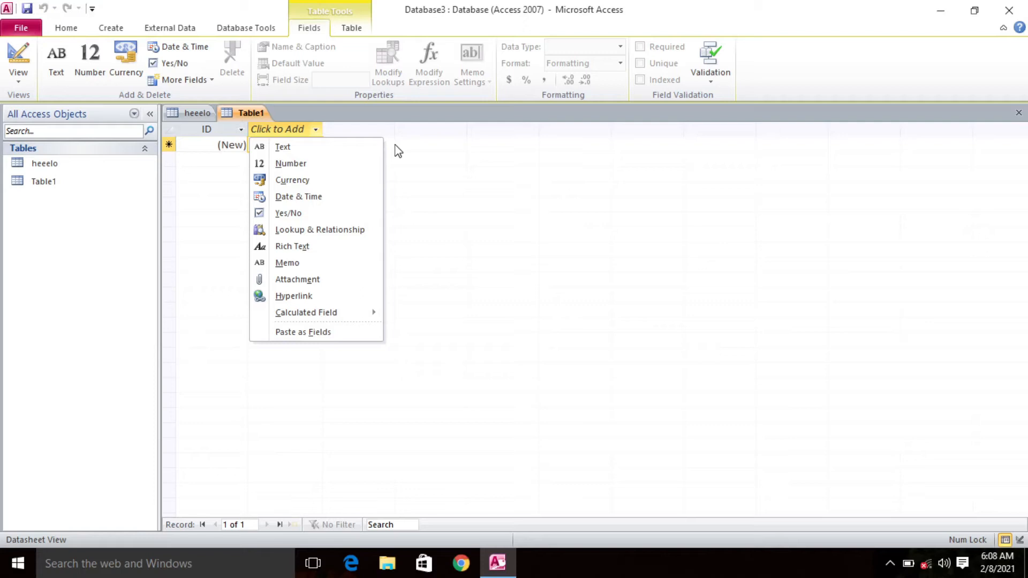
click(316, 150)
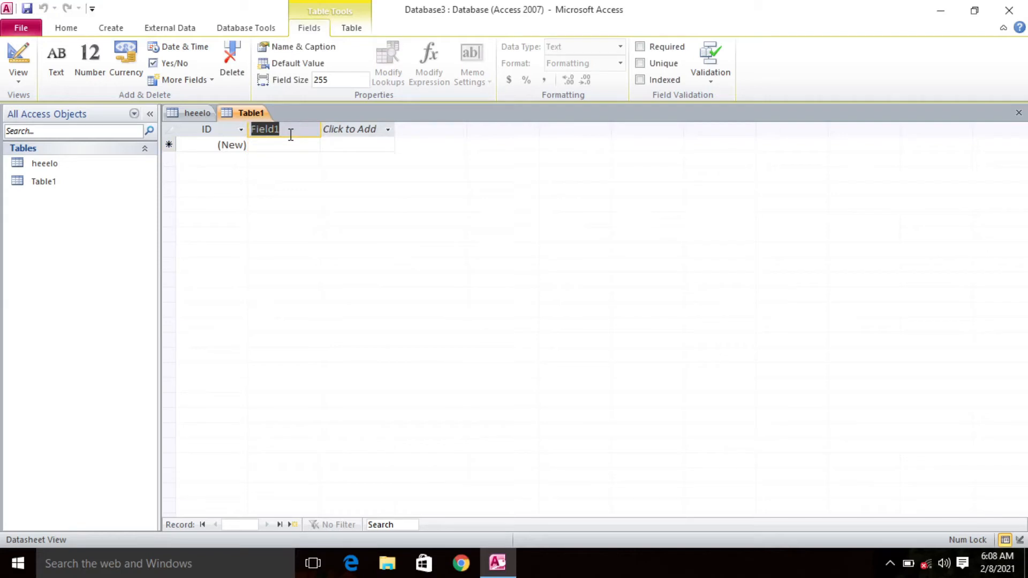
key(BackSpace)
text(NAme)
key(BackSpace)
key(BackSpace)
key(BackSpace)
text(ame)
click(356, 135)
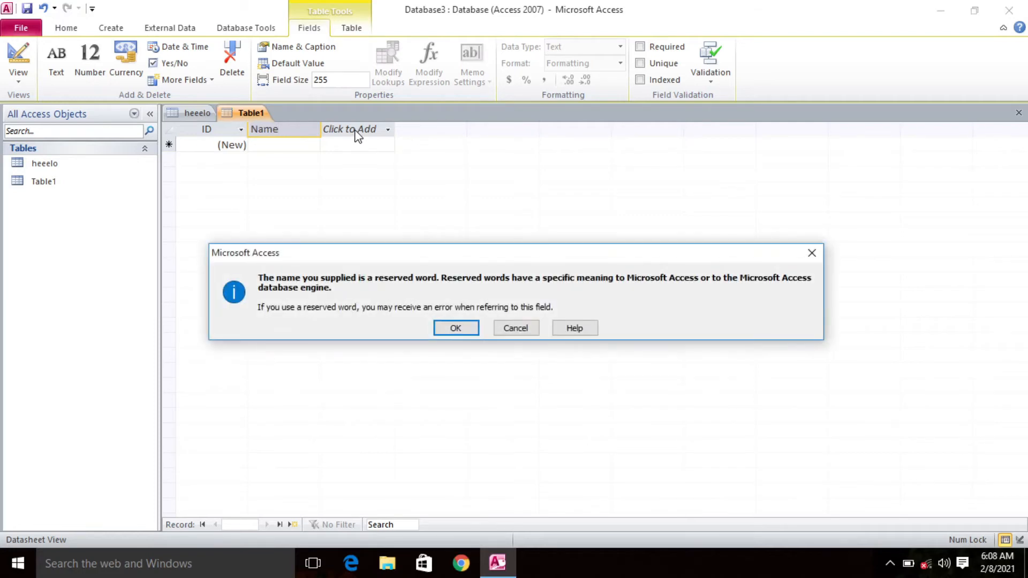
click(461, 333)
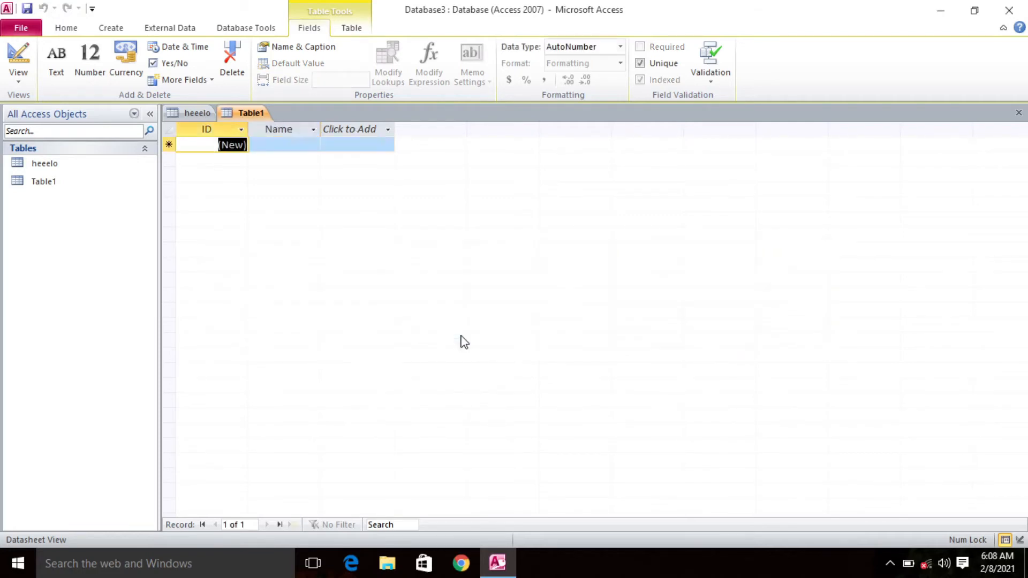
Step: Add a Number field called "phone no" after the Name field, without a period in its name
click(369, 129)
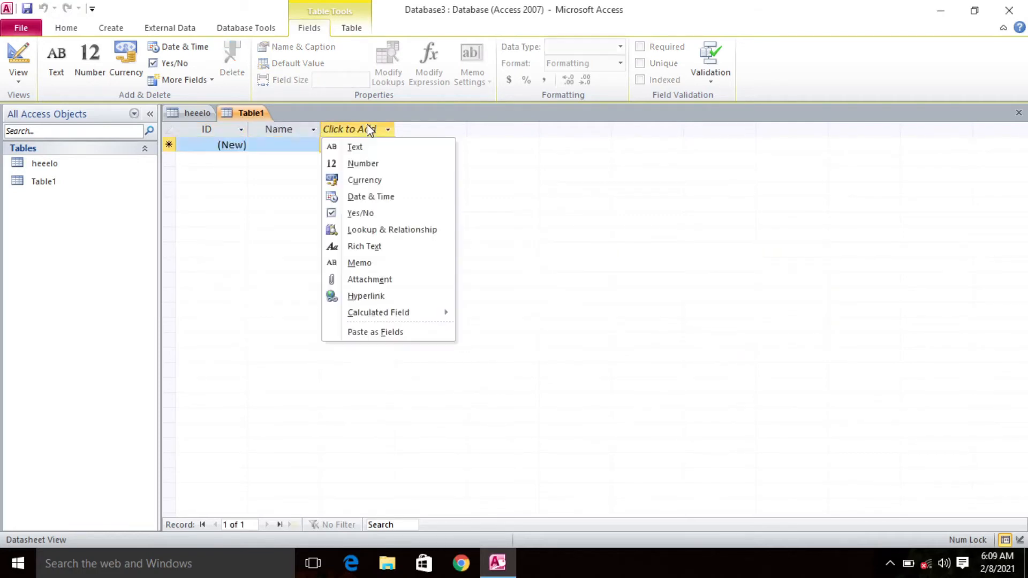
click(384, 169)
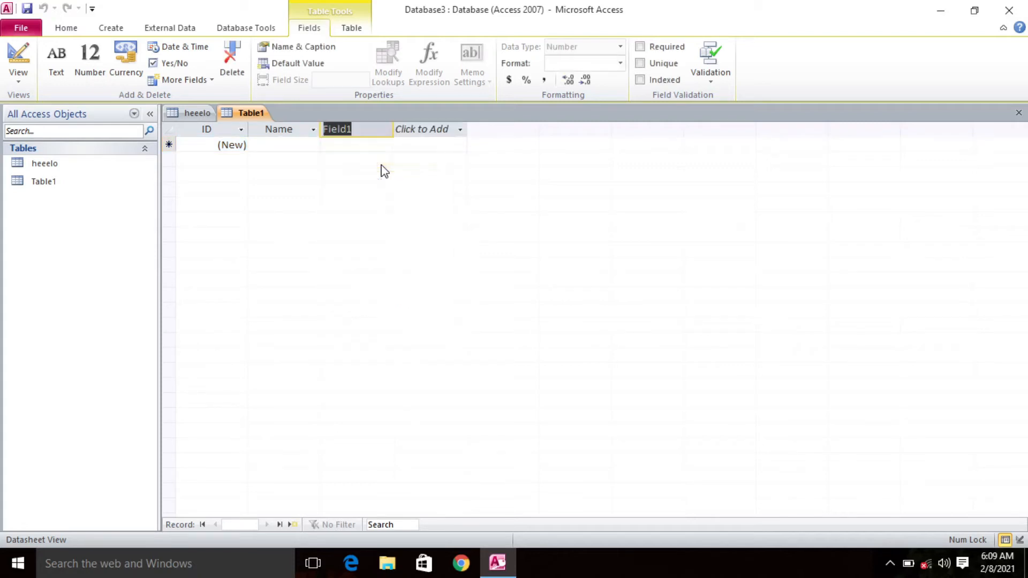
key(BackSpace)
text(phone no)
text(.@)
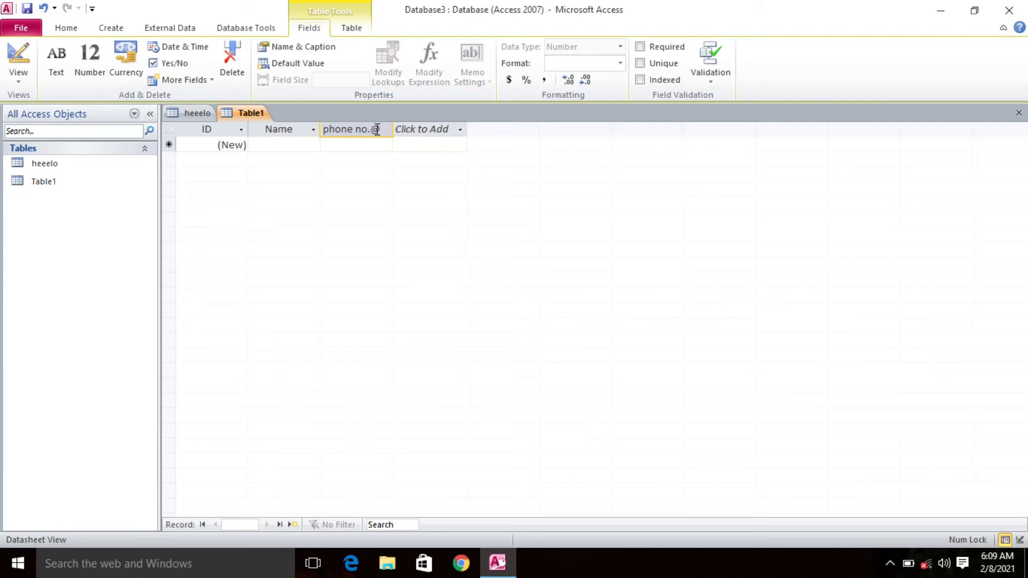
key(BackSpace)
click(429, 146)
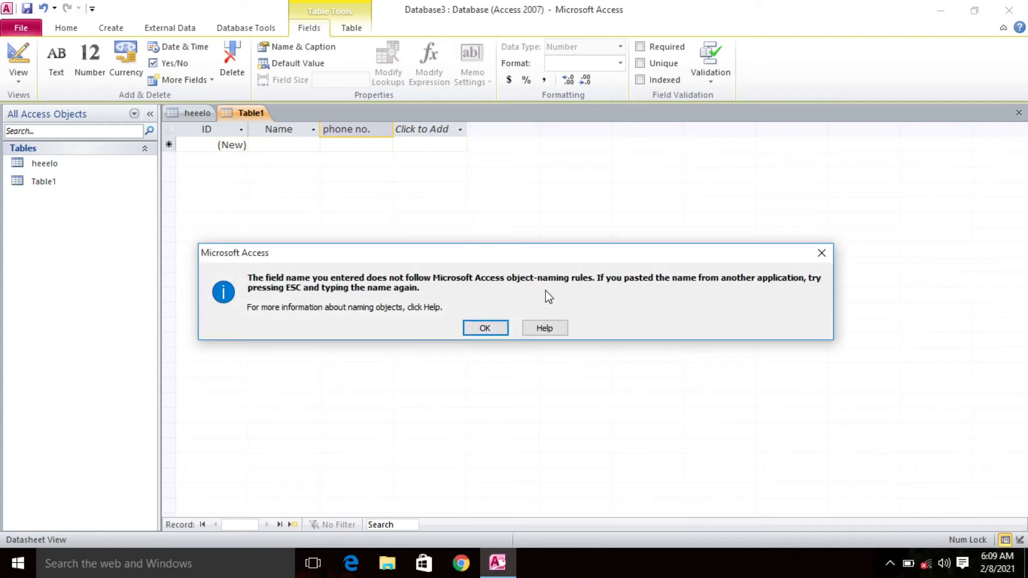
click(498, 336)
key(BackSpace)
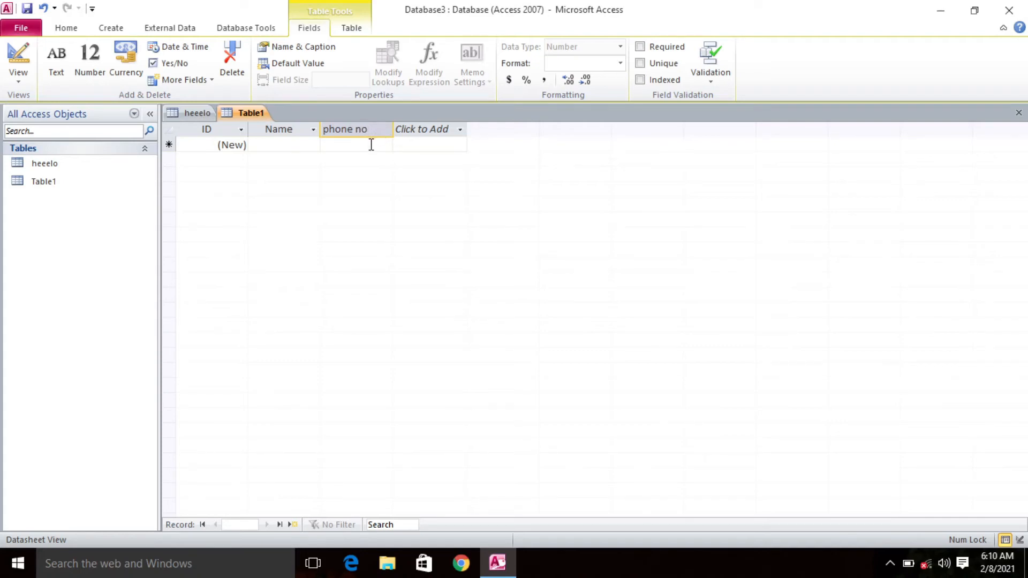
click(293, 143)
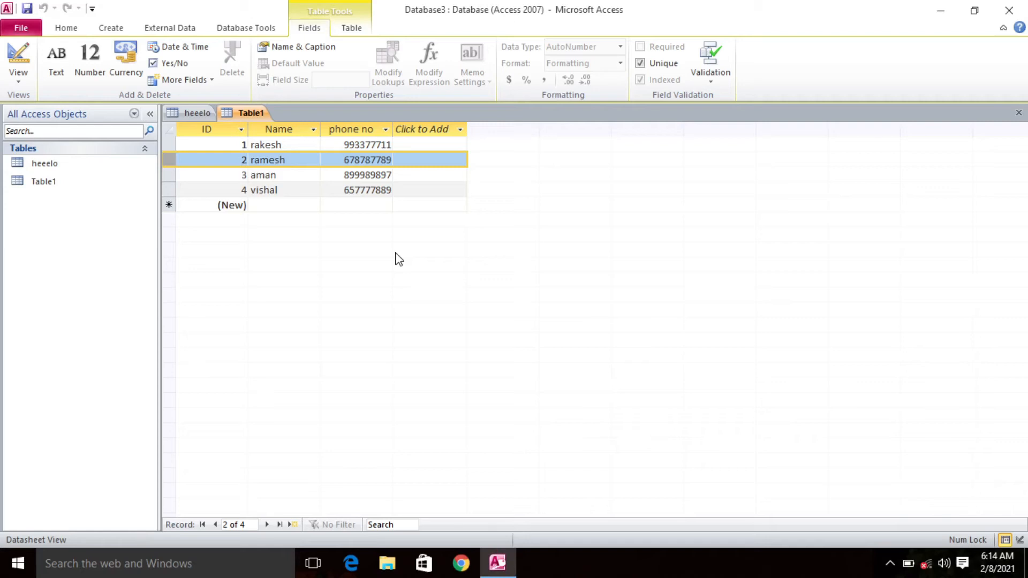
Step: Insert a new field between the Name and phone no columns and choose Text as its data type
click(294, 129)
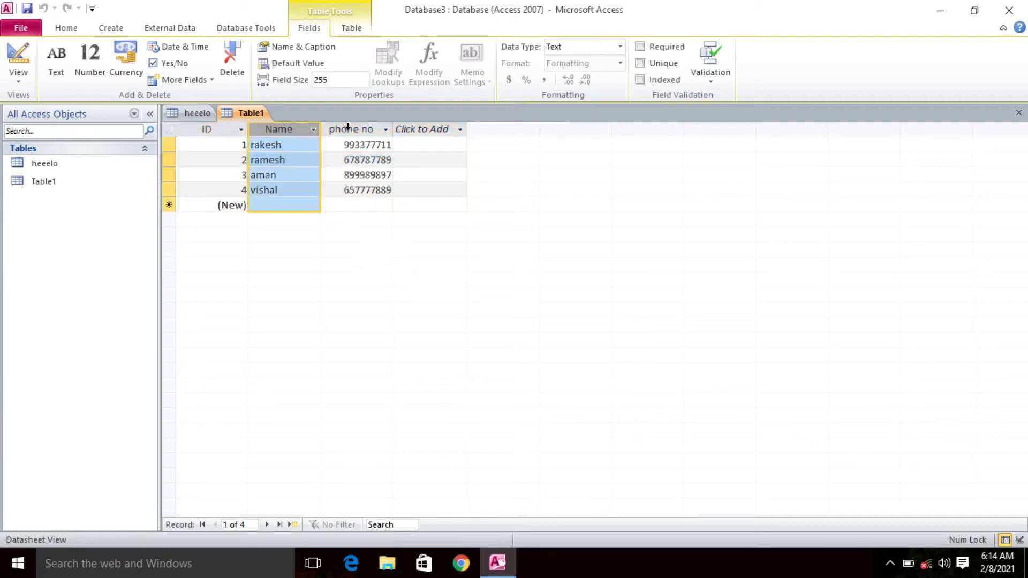
click(347, 129)
click(294, 129)
click(347, 129)
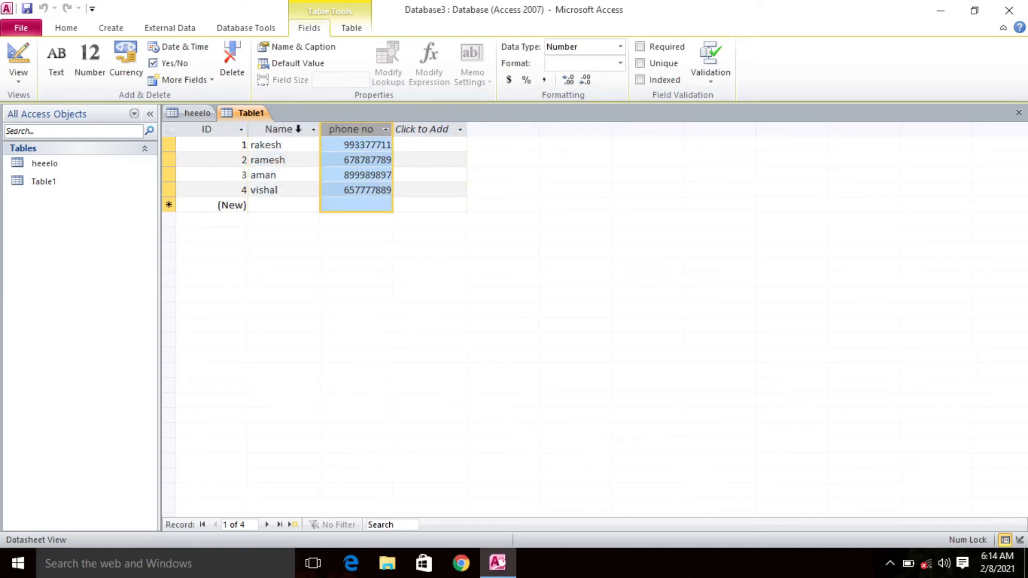
click(304, 129)
click(356, 127)
right_click(357, 134)
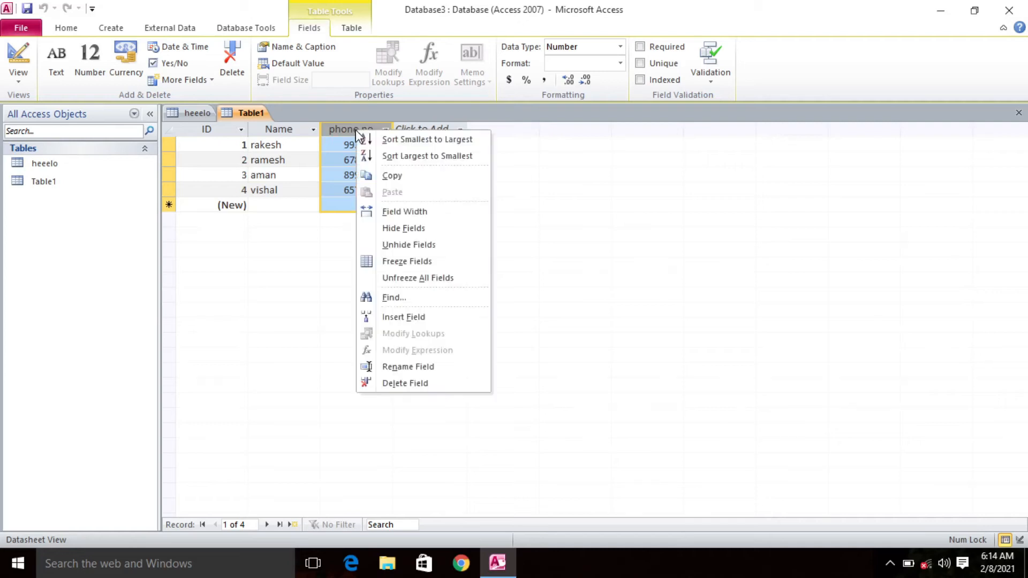
click(406, 318)
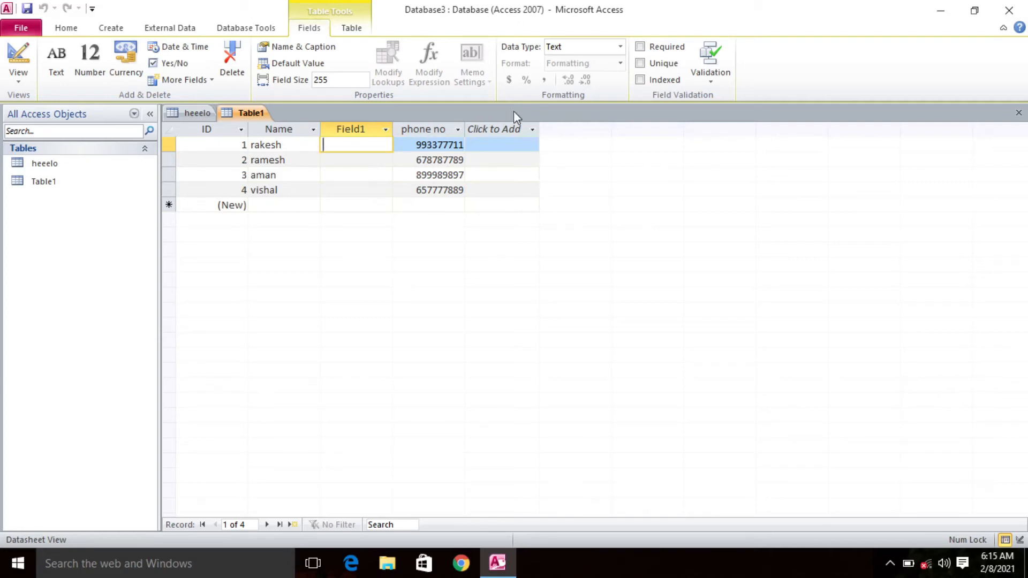
click(621, 48)
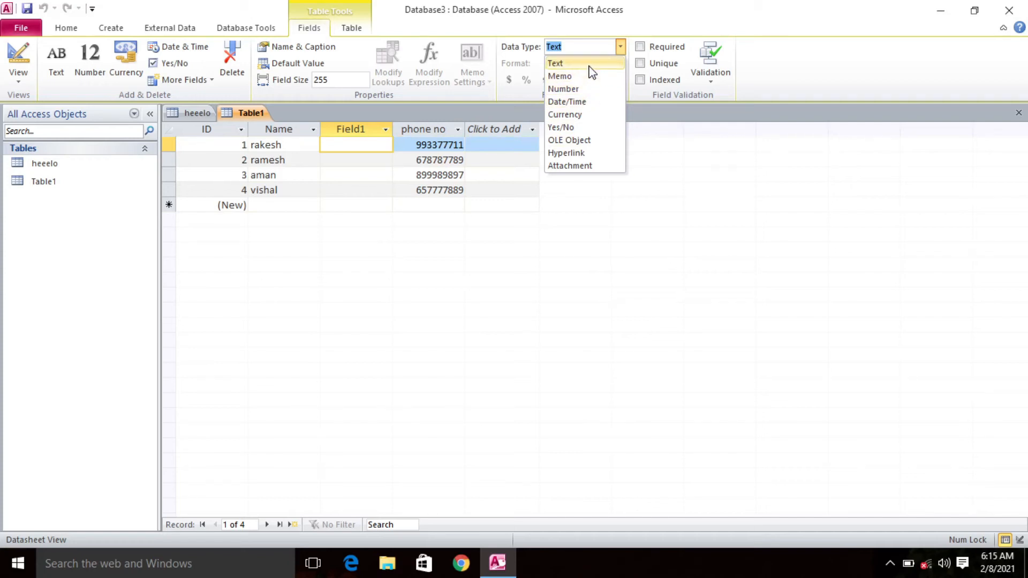
click(590, 67)
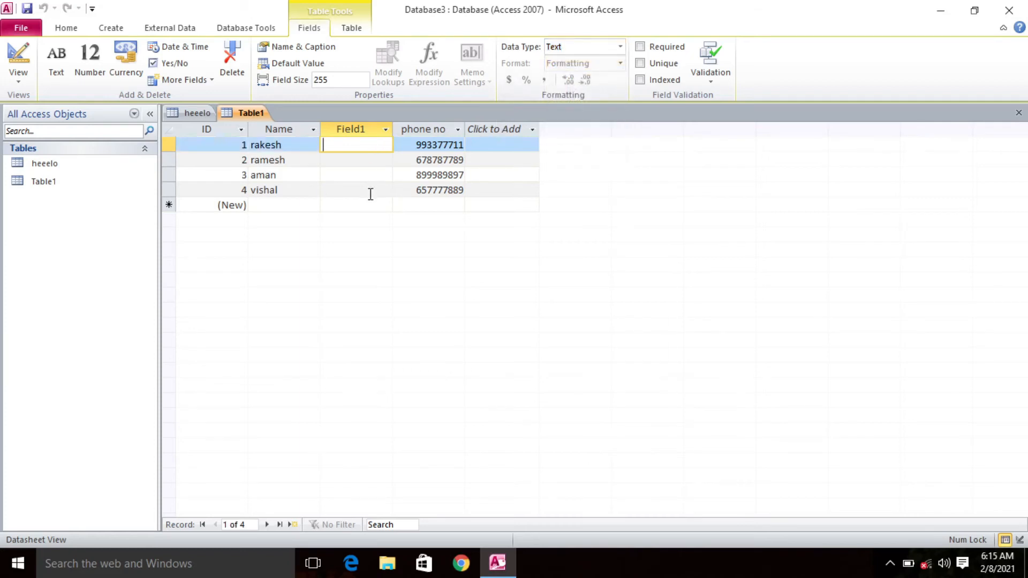
Step: Start a new blank record from the second record's row in the new table
click(166, 188)
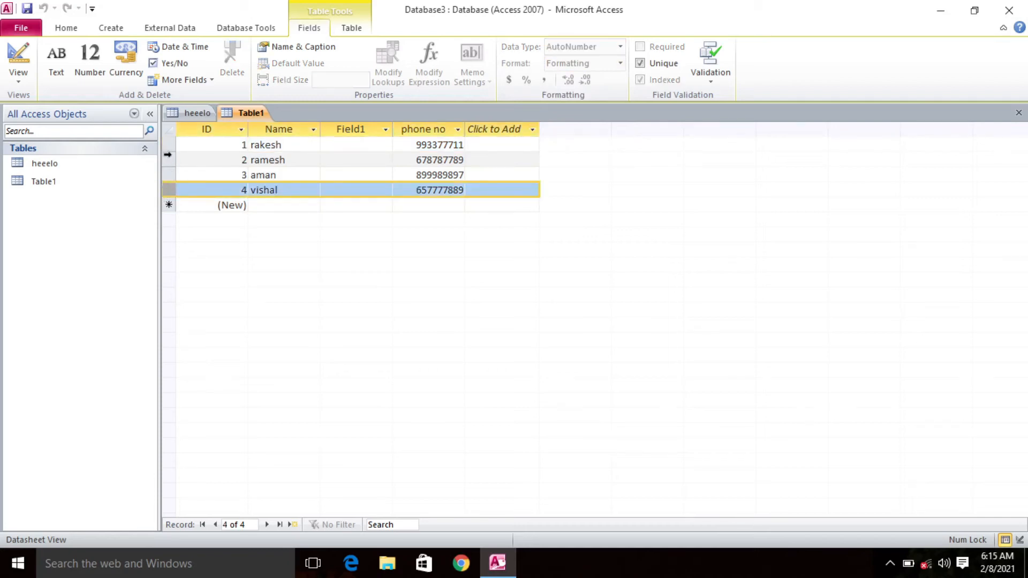
click(169, 161)
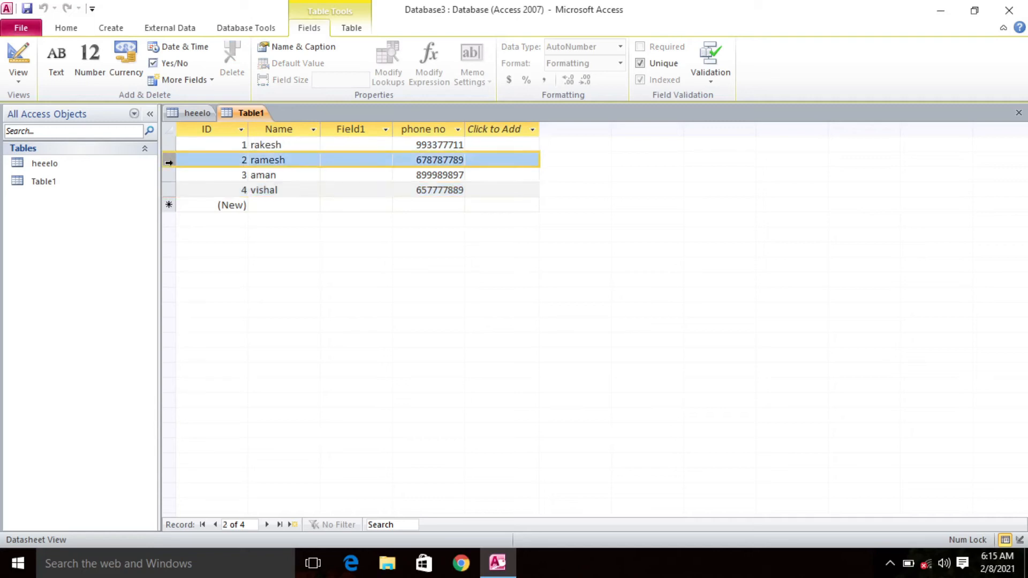
right_click(169, 162)
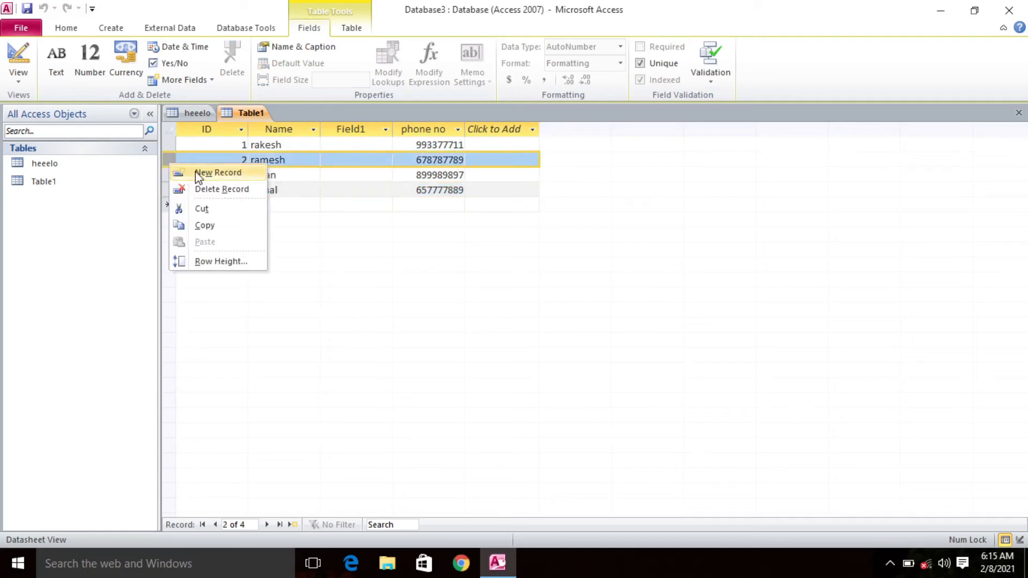
click(217, 172)
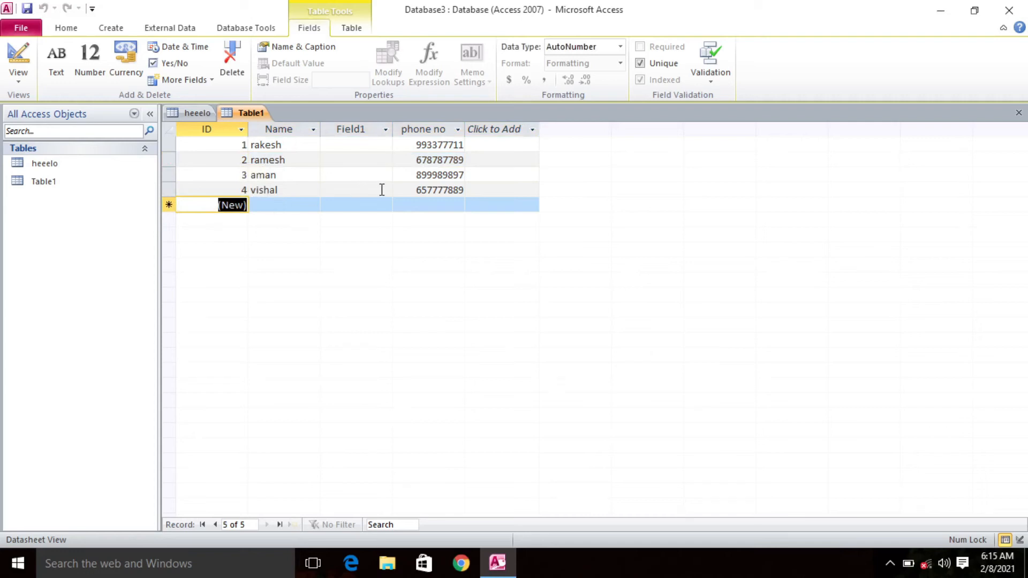
Step: Permanently delete the empty Field1 column between the Name and phone no fields
click(356, 129)
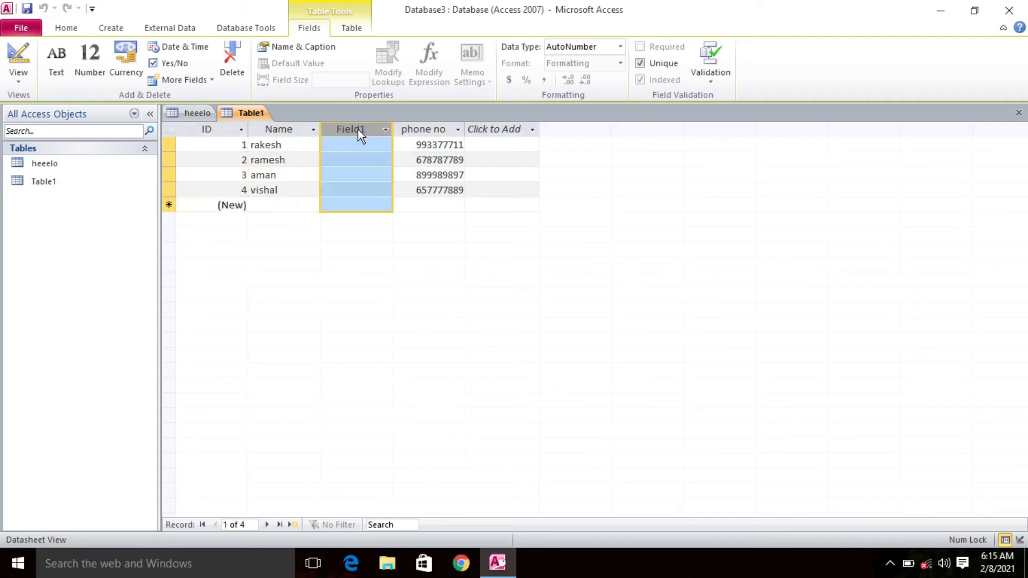
right_click(358, 130)
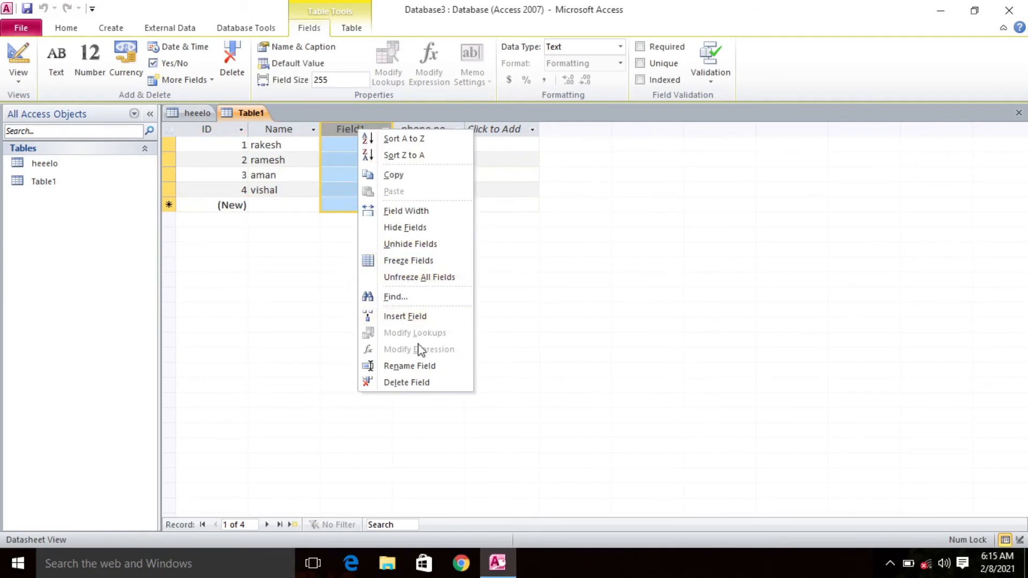
click(423, 383)
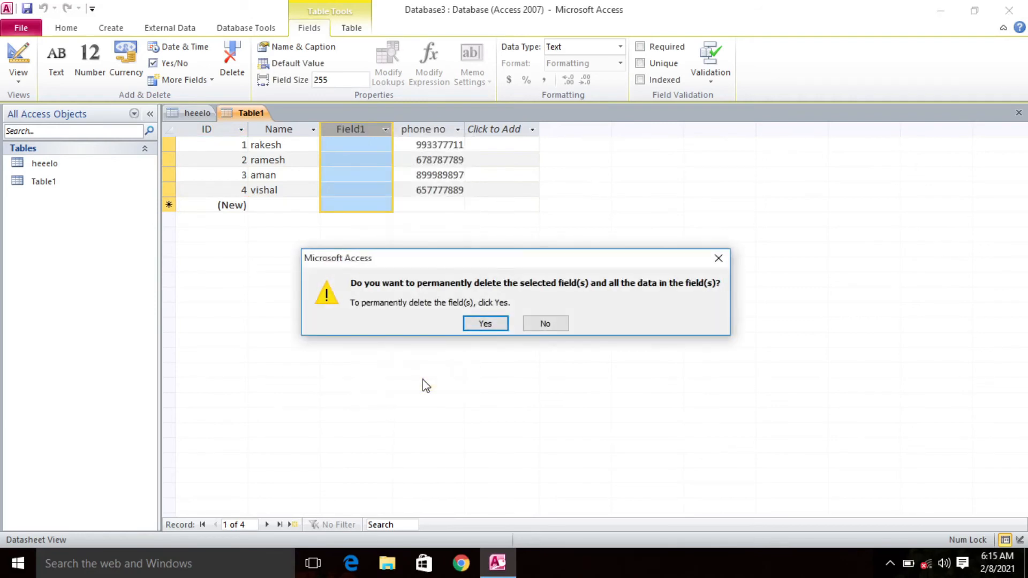
click(486, 323)
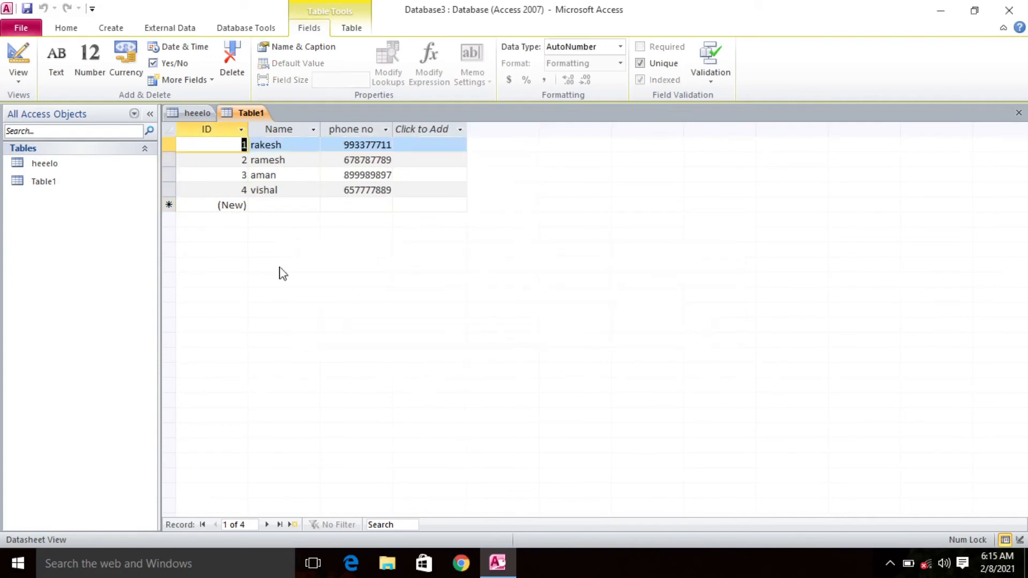
Step: Check which record commands are available for the blank new row and for the third record, without running any
click(168, 205)
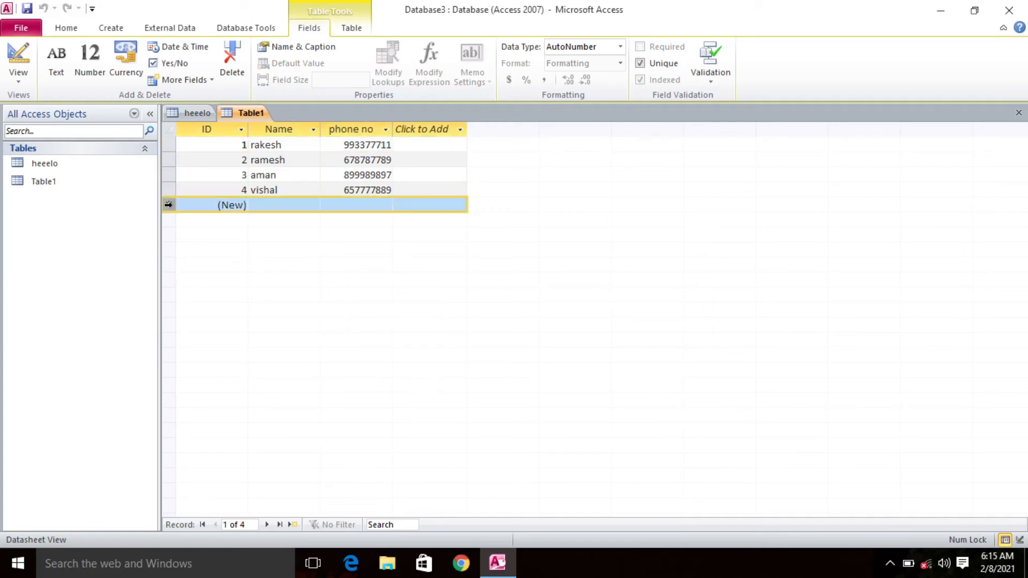
right_click(168, 205)
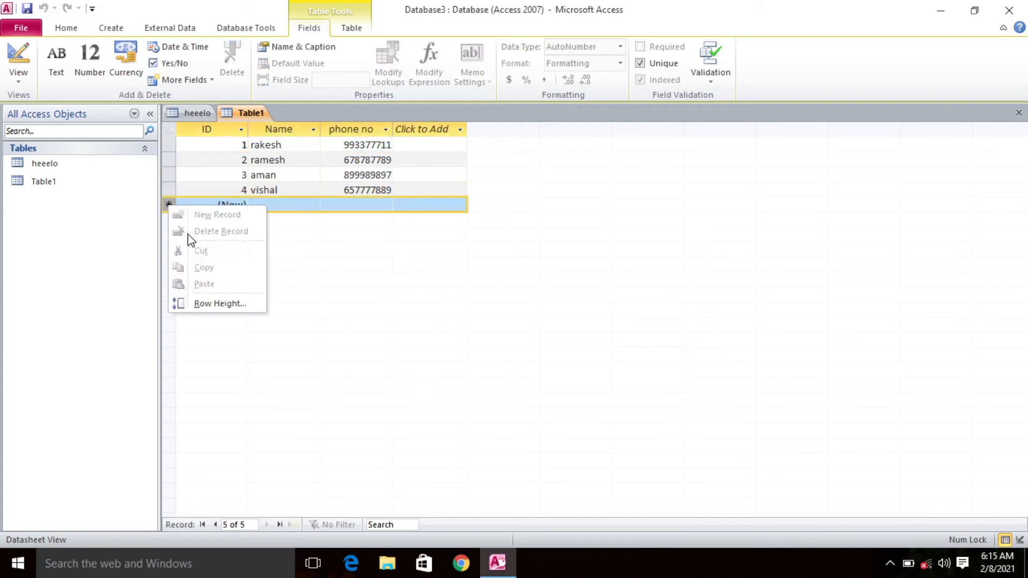
click(395, 245)
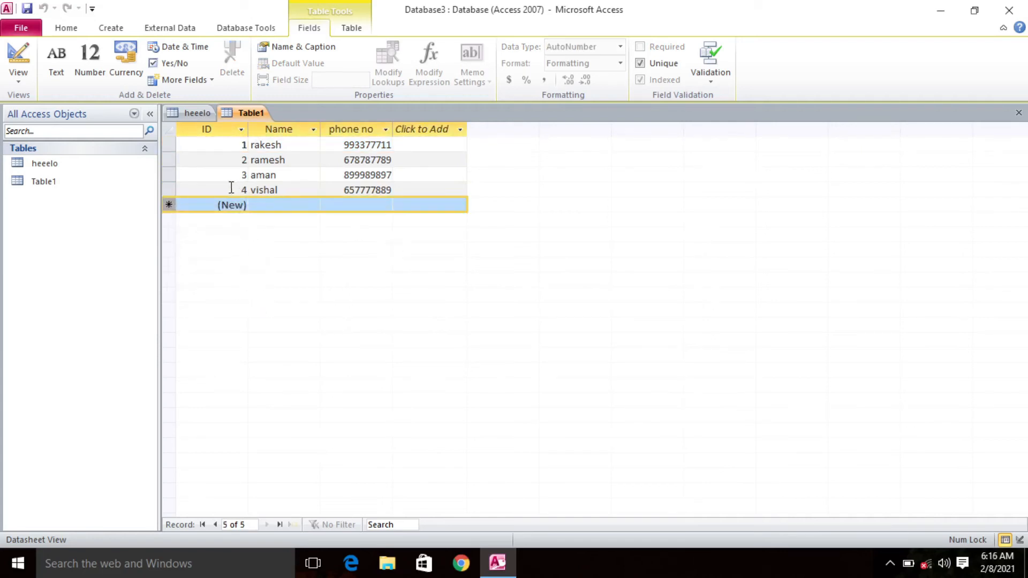
click(168, 175)
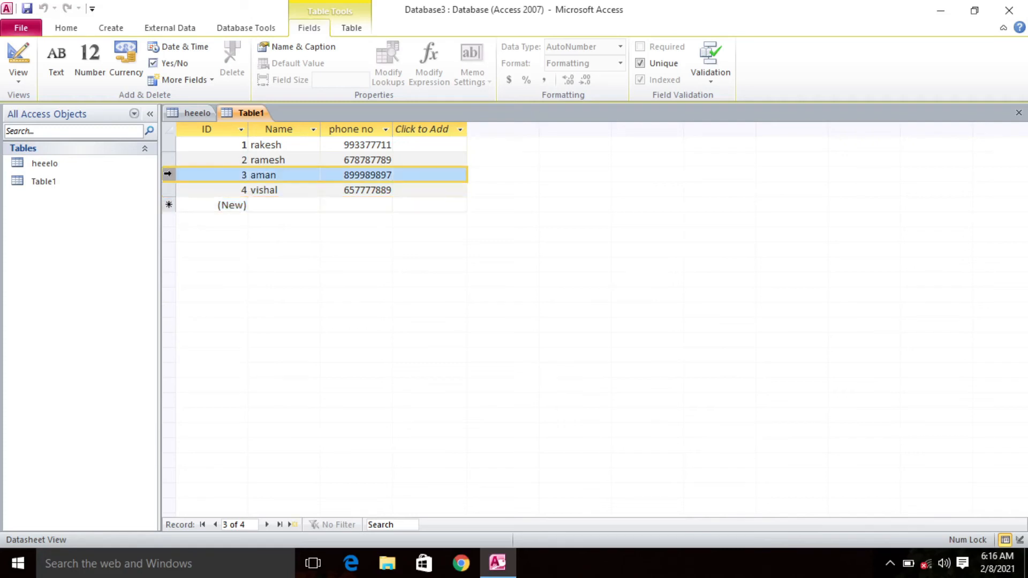
right_click(168, 175)
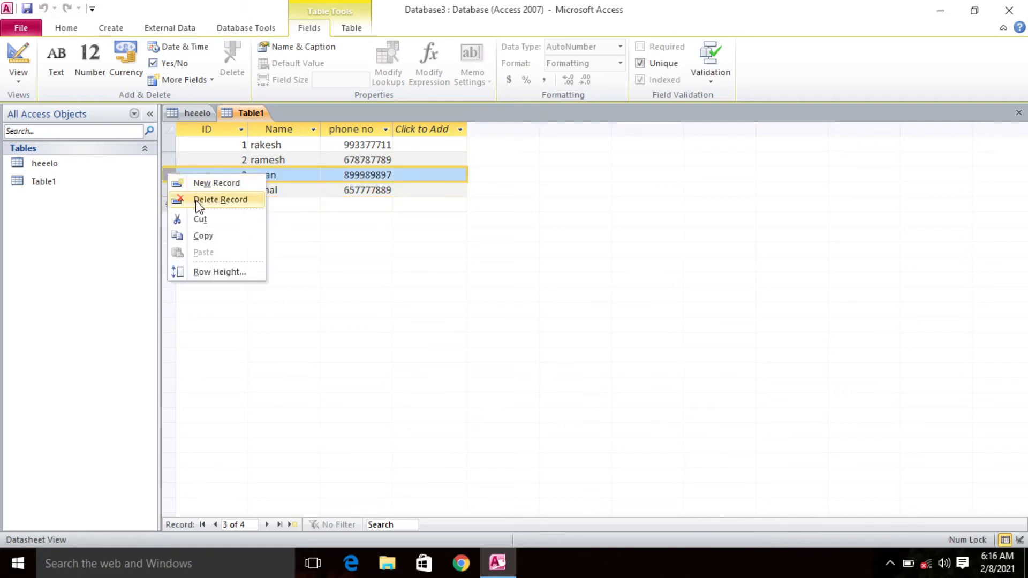
click(364, 227)
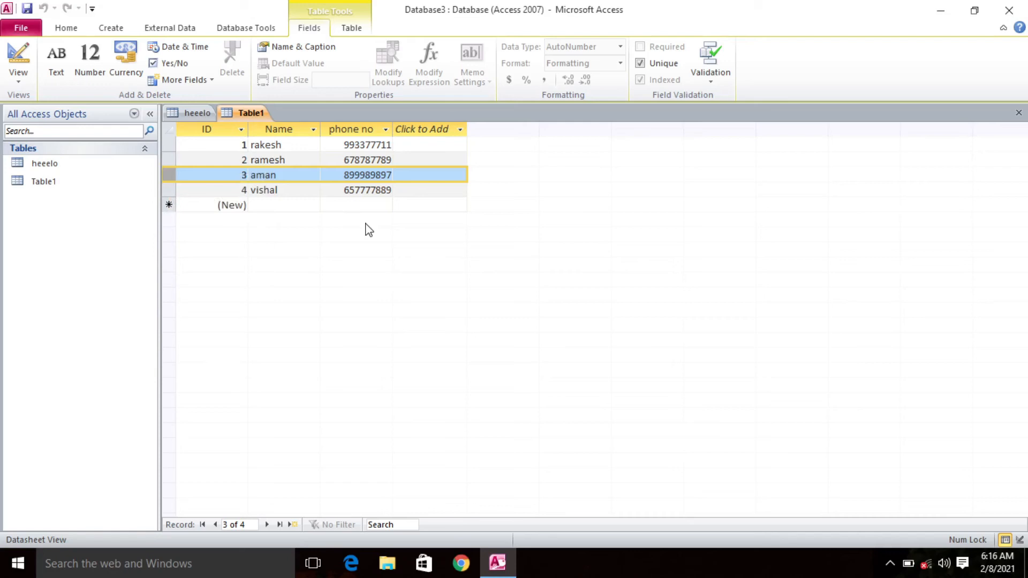
Step: Replace the first record's phone no entry with a different nine-digit phone number and commit the record
click(364, 143)
double_click(364, 143)
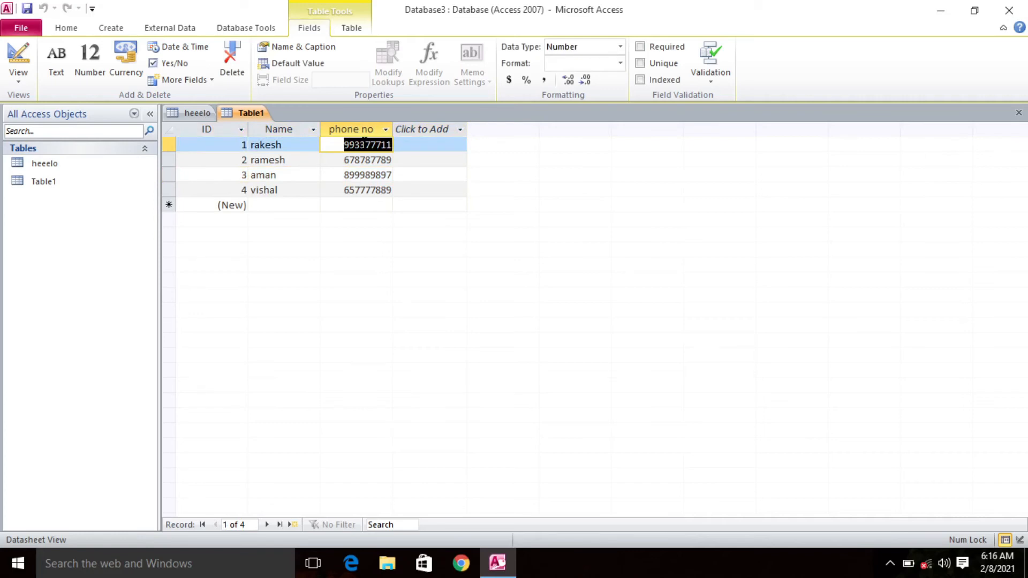
key(BackSpace)
text(898989)
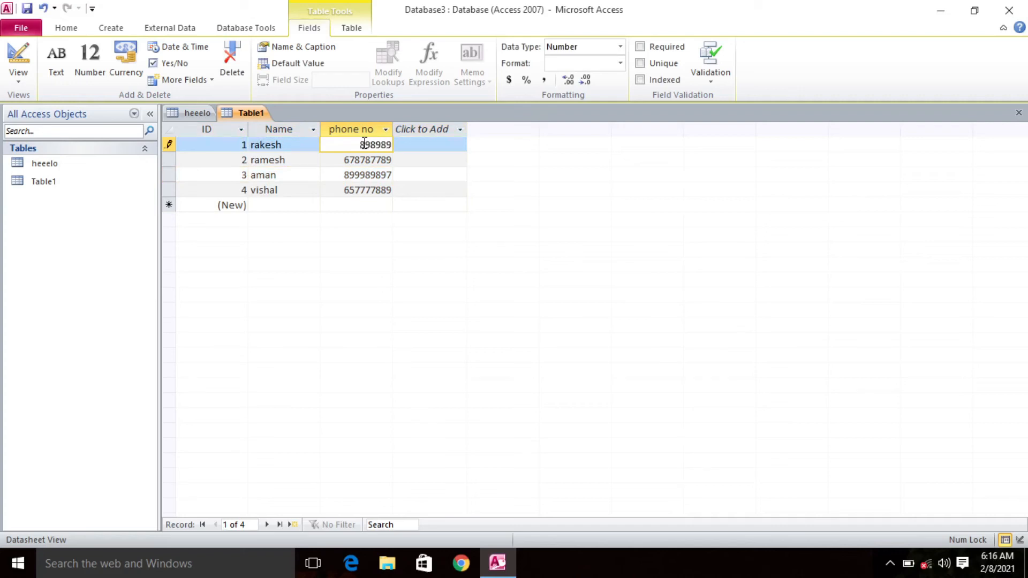
text(898)
click(456, 190)
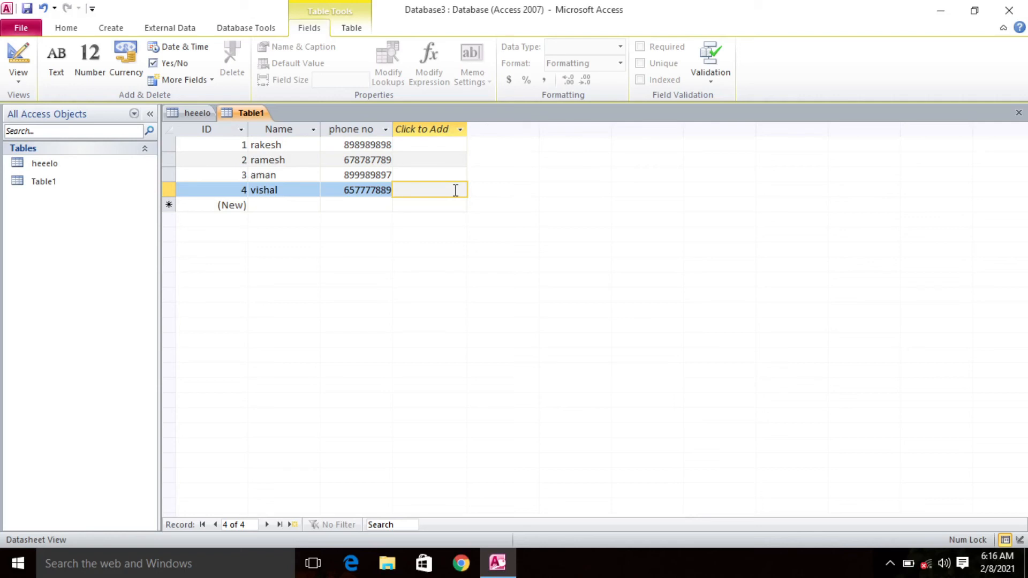
Step: Switch the new table to Design View, saving it as rraa, and look over the available table views
click(25, 77)
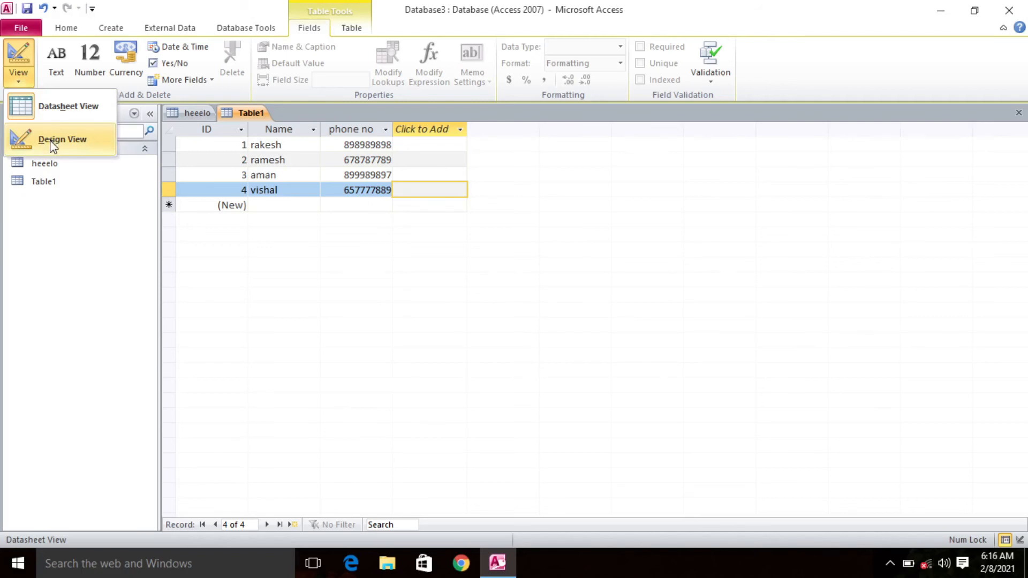
click(53, 142)
click(18, 67)
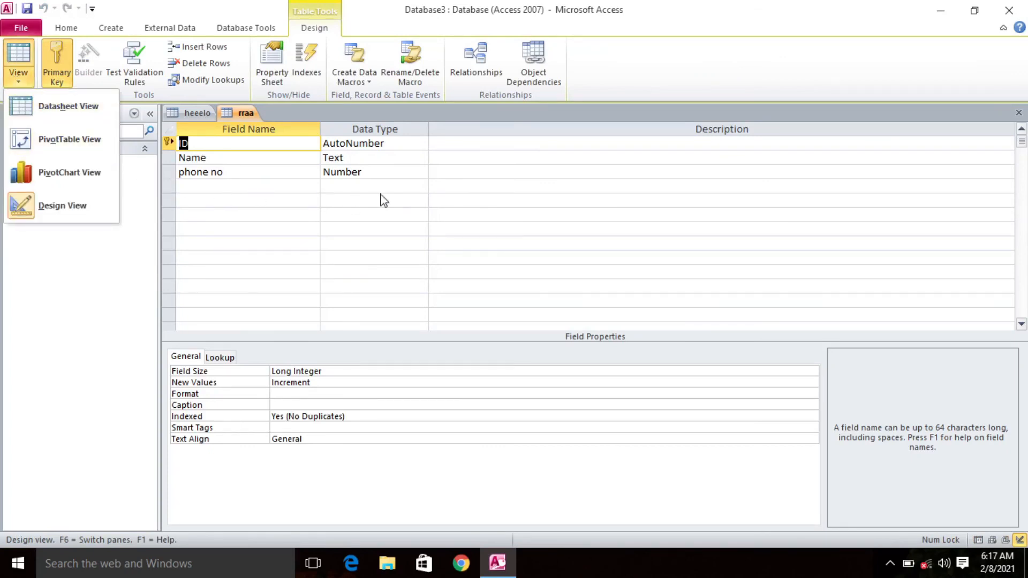
click(483, 203)
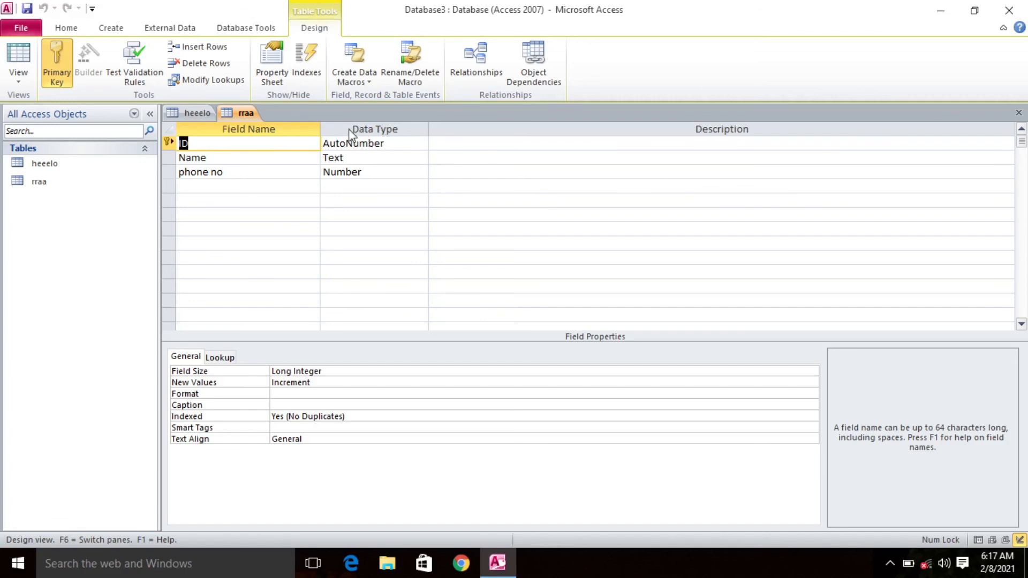
Step: Bring up the heeelo table, look over its available views and choose Datasheet View
click(198, 115)
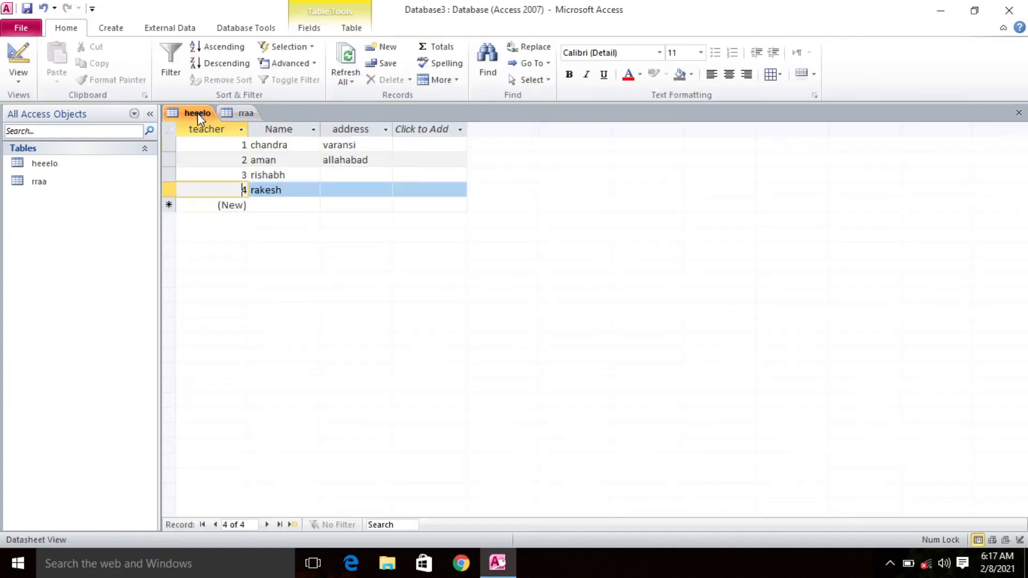
click(28, 83)
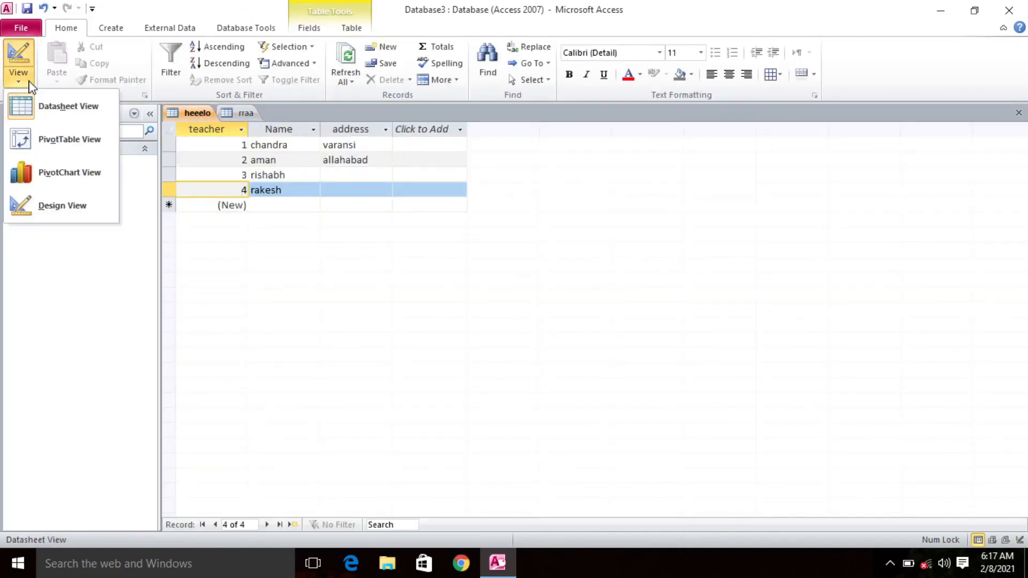
click(57, 110)
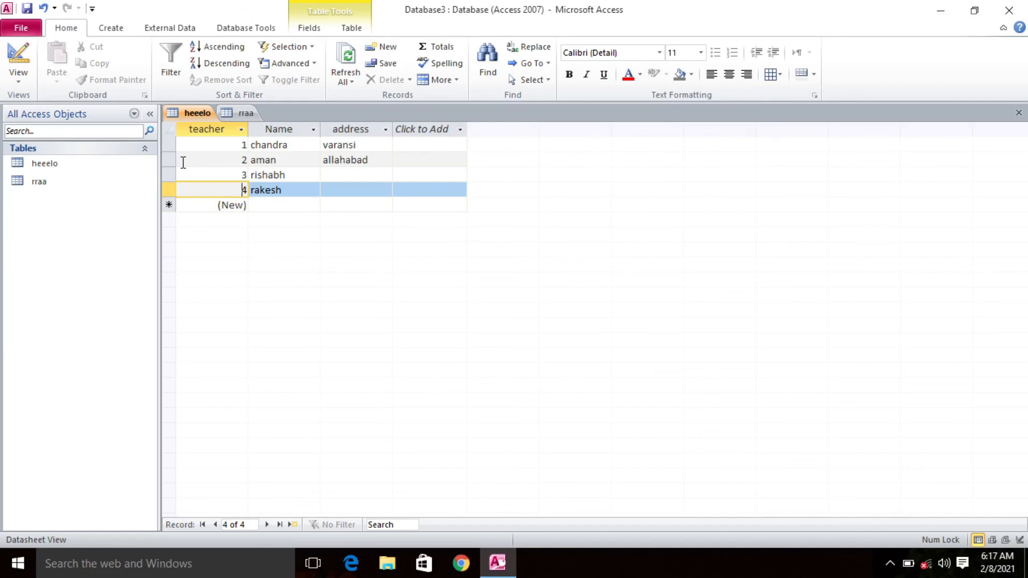
Step: Close the current database and reopen Database3.accdb with its heeelo table displayed
click(22, 28)
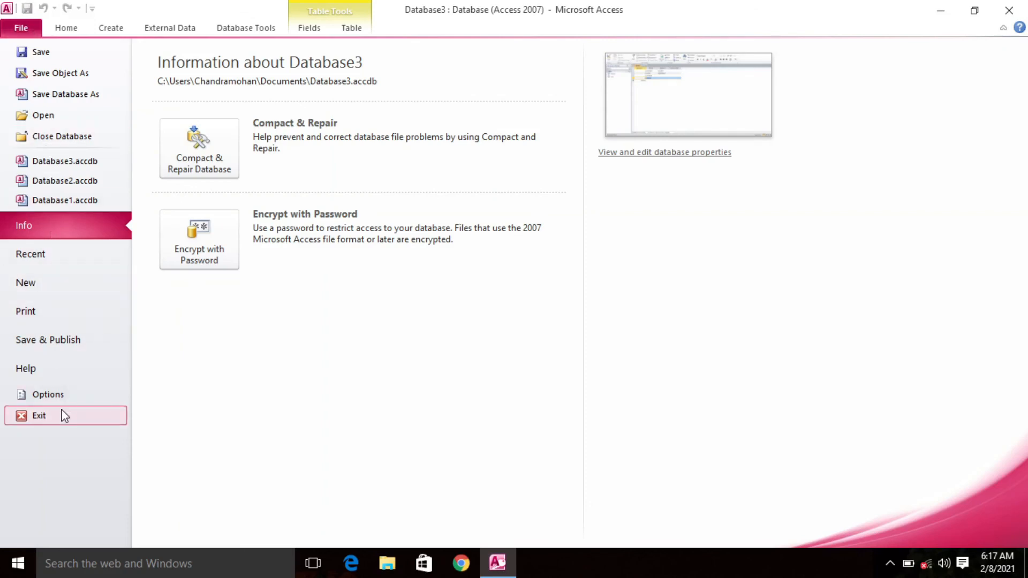
click(78, 137)
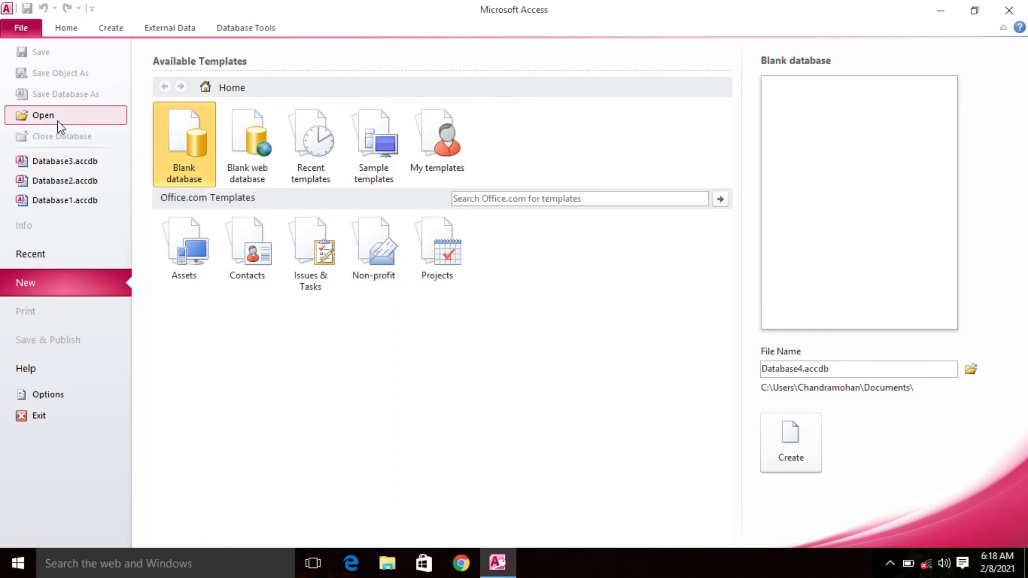
click(68, 171)
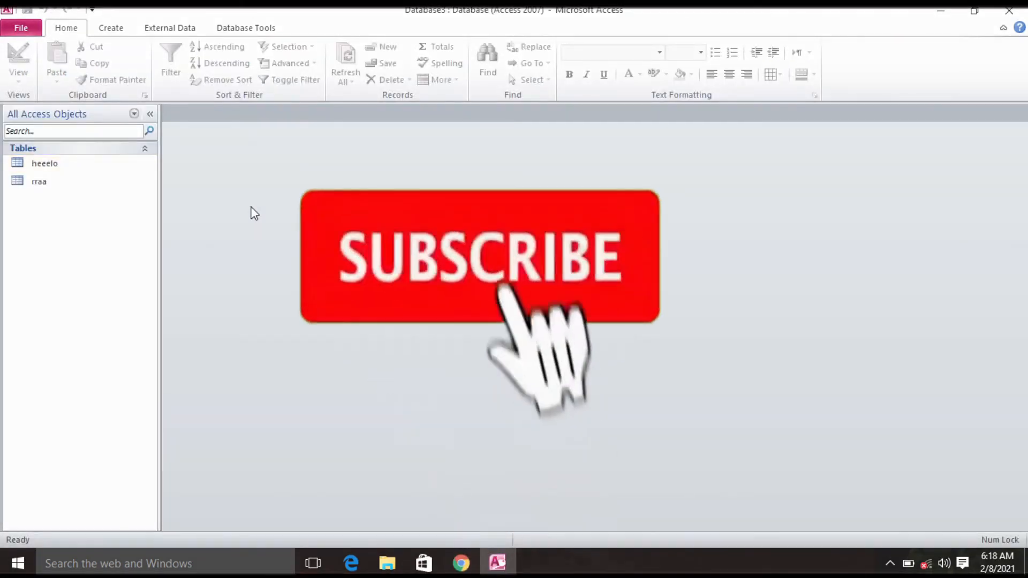
click(53, 166)
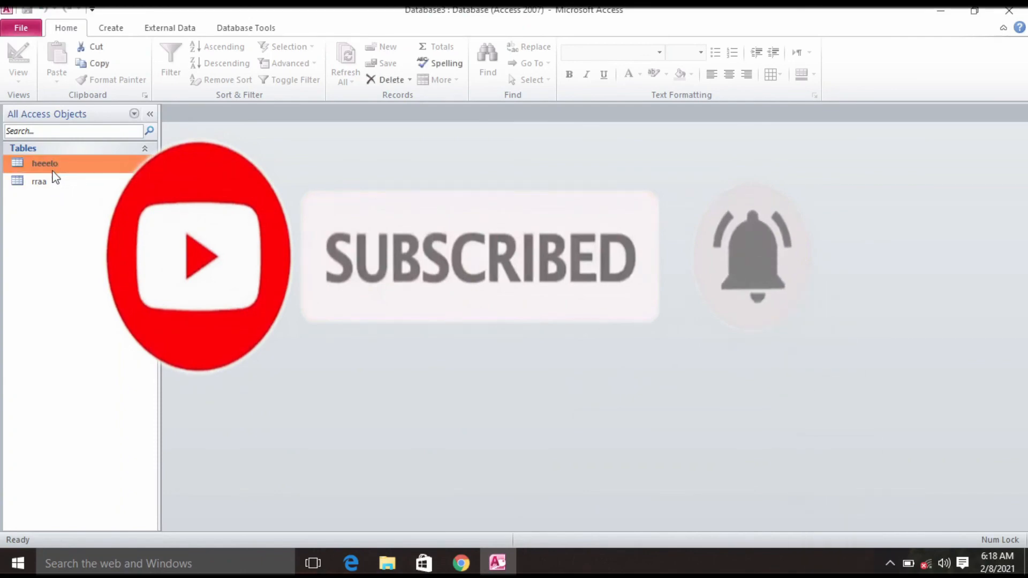
double_click(53, 165)
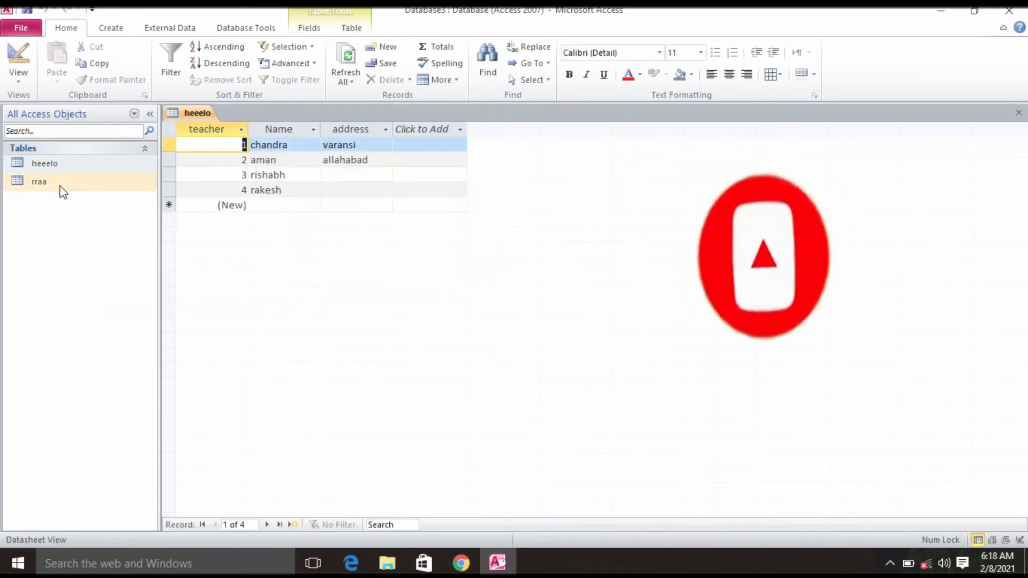